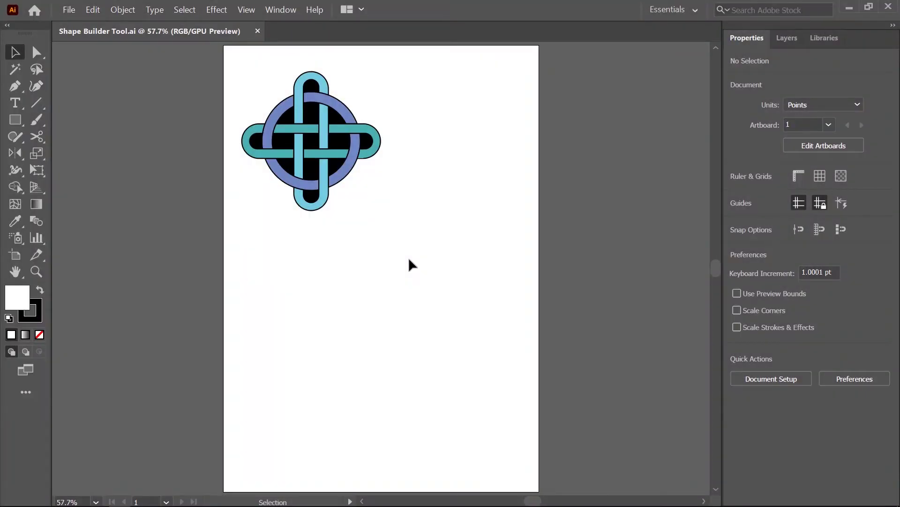
# Draw a perfect circle about 231.86 pt wide below the reference knot.
pyautogui.rightClick(17, 187)
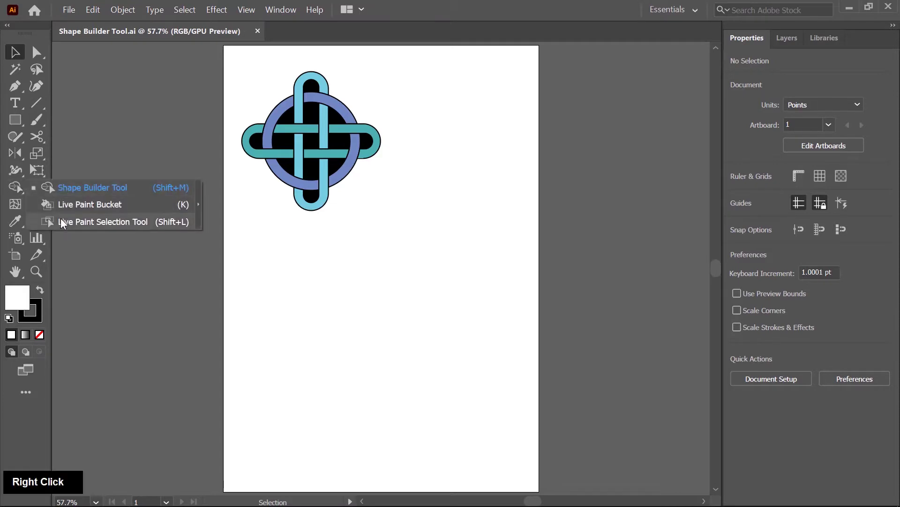
pyautogui.click(172, 192)
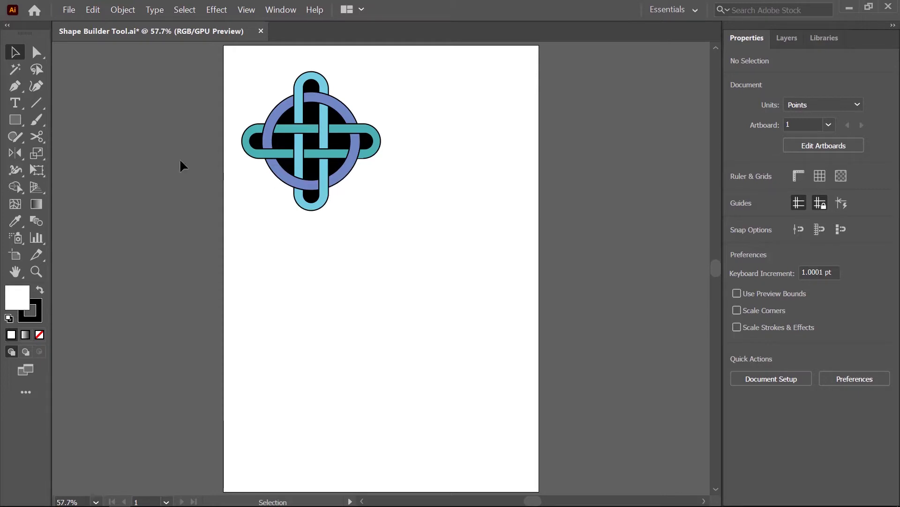
pyautogui.rightClick(17, 123)
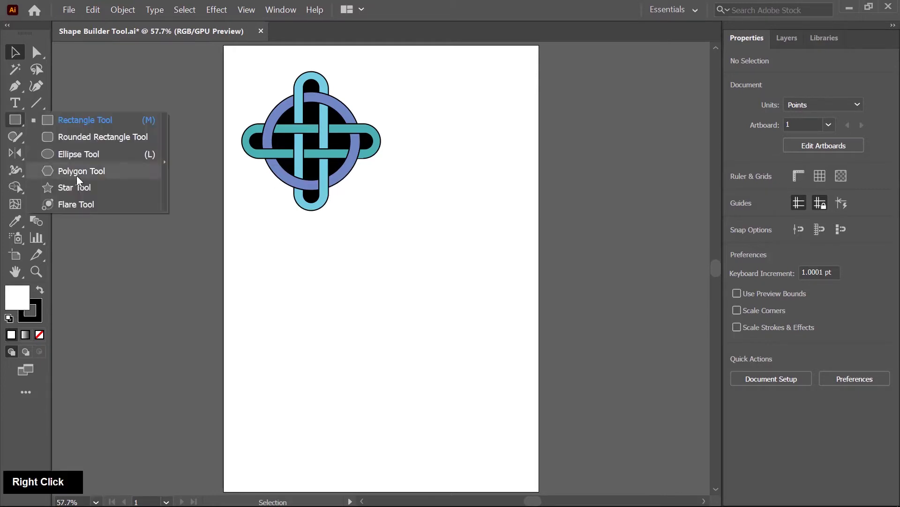
pyautogui.click(73, 154)
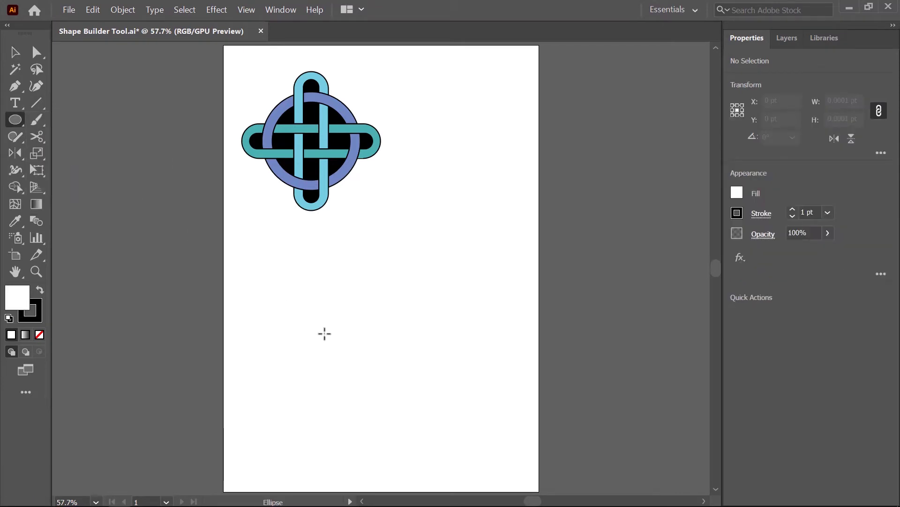
pyautogui.moveTo(378, 328); pyautogui.dragTo(438, 270)
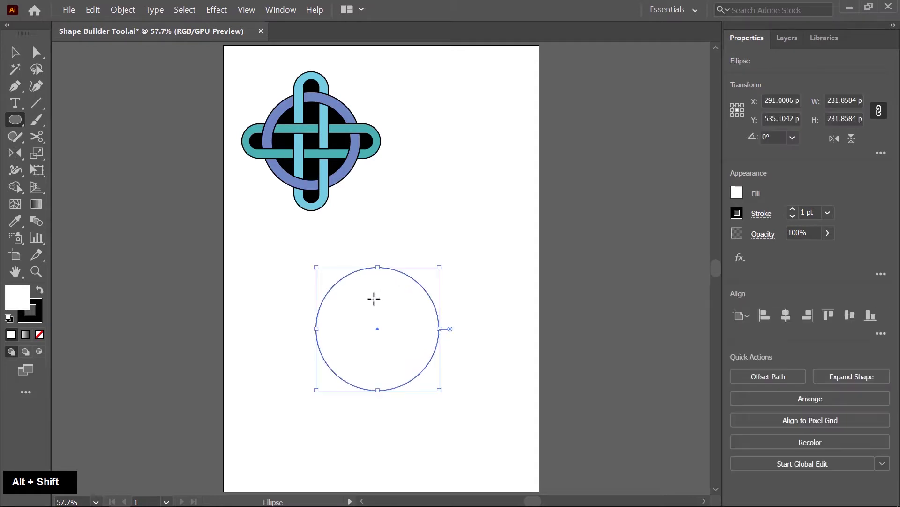
# Give the circle's outline a 3 pt stroke weight.
pyautogui.click(829, 213)
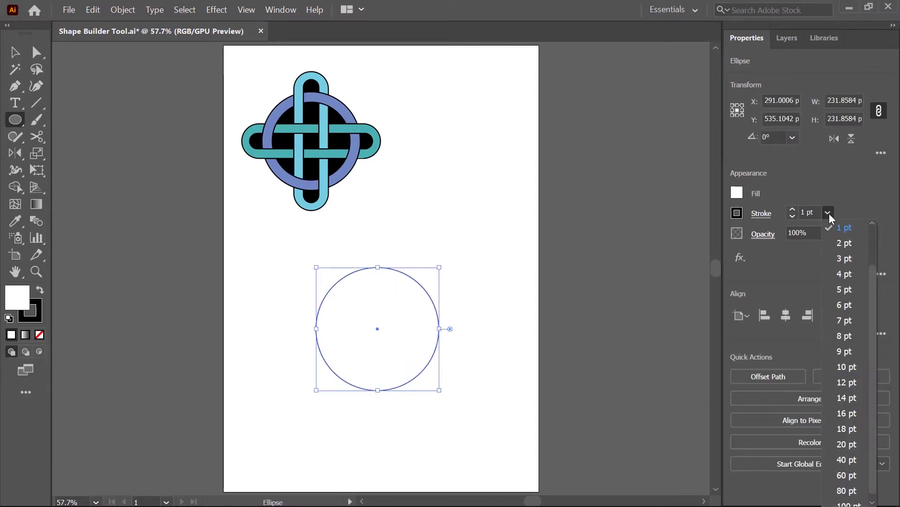
pyautogui.click(841, 257)
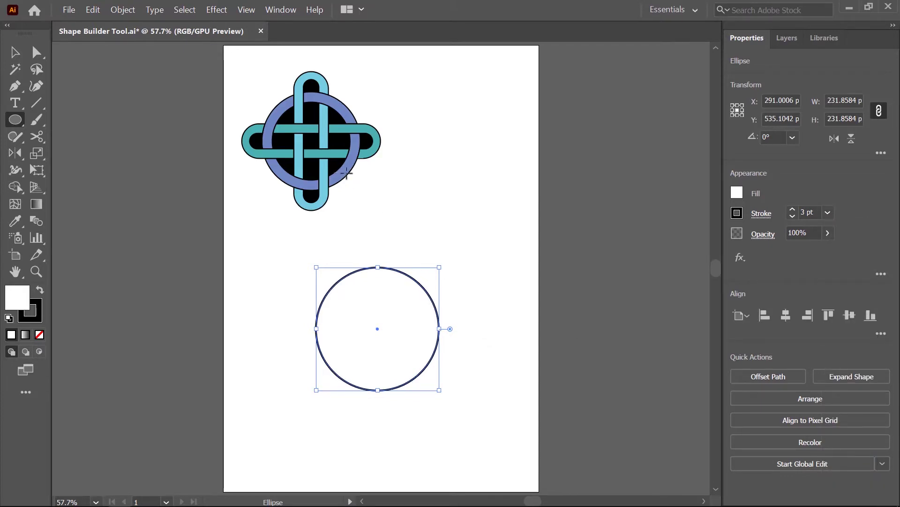
pyautogui.click(15, 52)
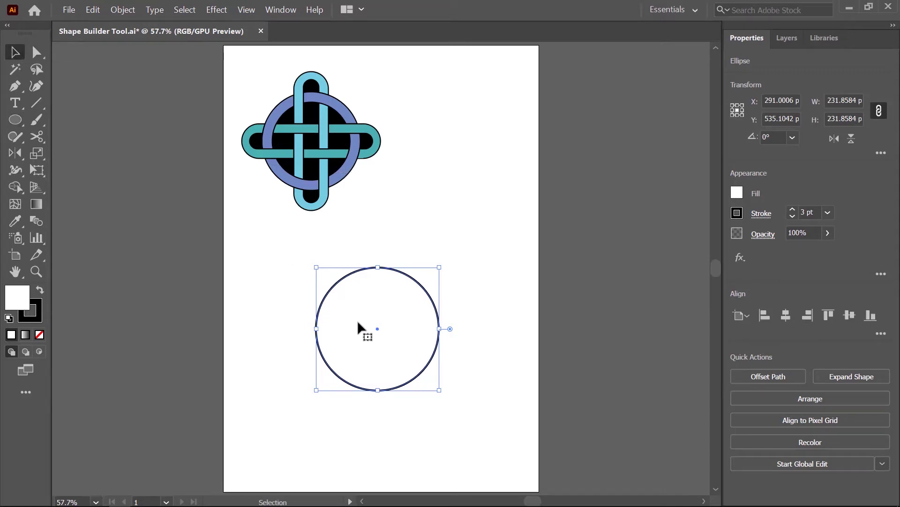
# Paste a copy of the circle in front and scale it from the centre to about 180.5 pt.
pyautogui.hotkey('ctrl', 'c')
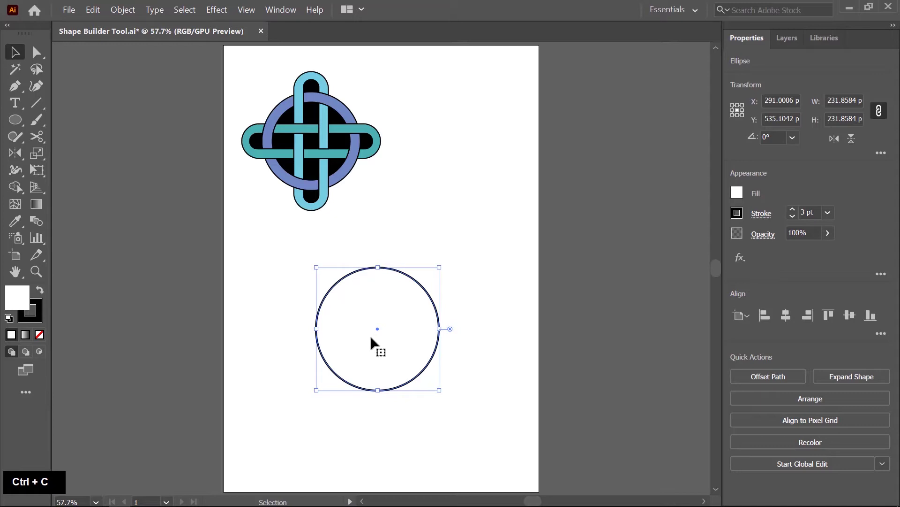
pyautogui.hotkey('ctrl', 'f')
pyautogui.click(93, 10)
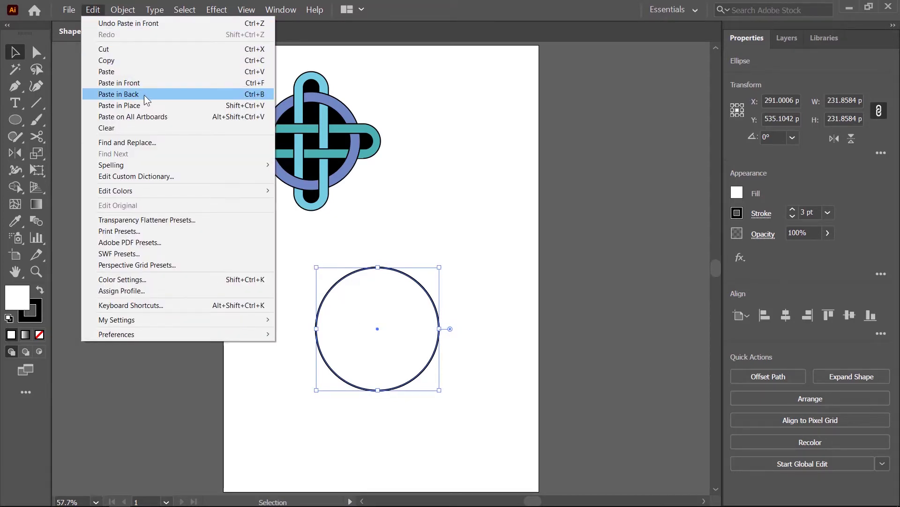
pyautogui.click(446, 6)
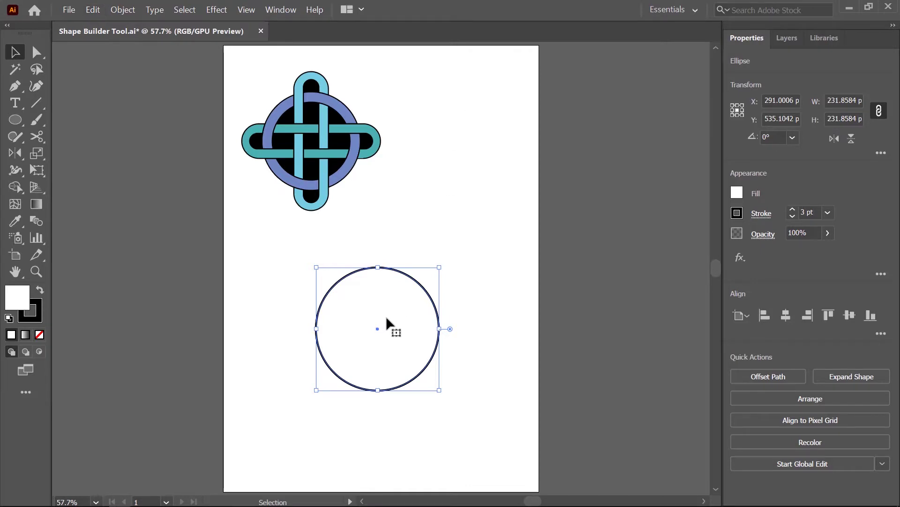
pyautogui.hotkey('alt', 'shift')
pyautogui.moveTo(439, 266); pyautogui.dragTo(426, 281)
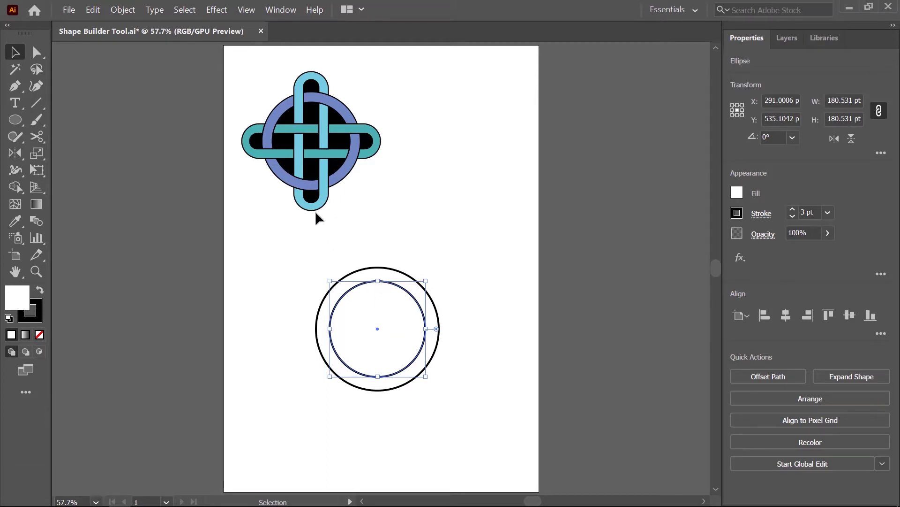
pyautogui.rightClick(15, 120)
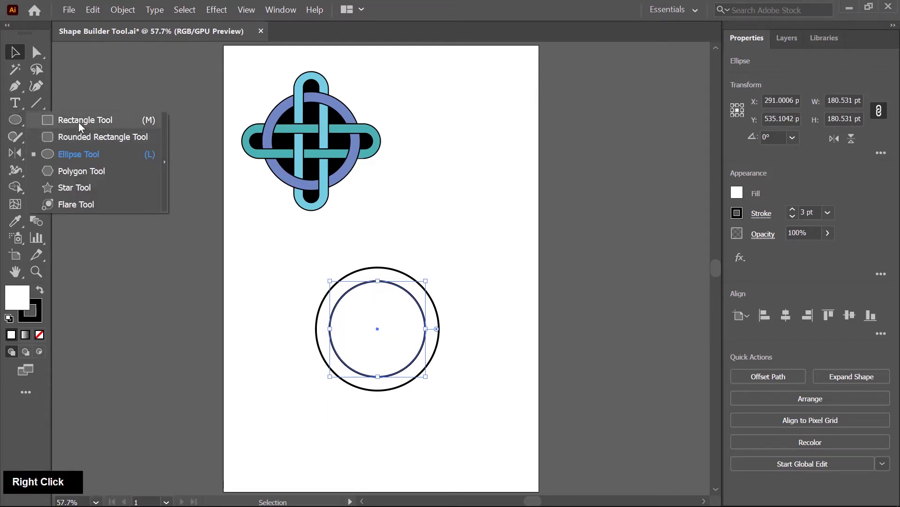
# Draw a tall rectangle, about 86.73 × 334.51 pt, across both circles.
pyautogui.click(82, 121)
pyautogui.moveTo(353, 244); pyautogui.dragTo(399, 422)
pyautogui.press('v')
# Align the rectangle and both circles on their horizontal and vertical centres, then select the rectangle.
pyautogui.moveTo(302, 265); pyautogui.dragTo(451, 353)
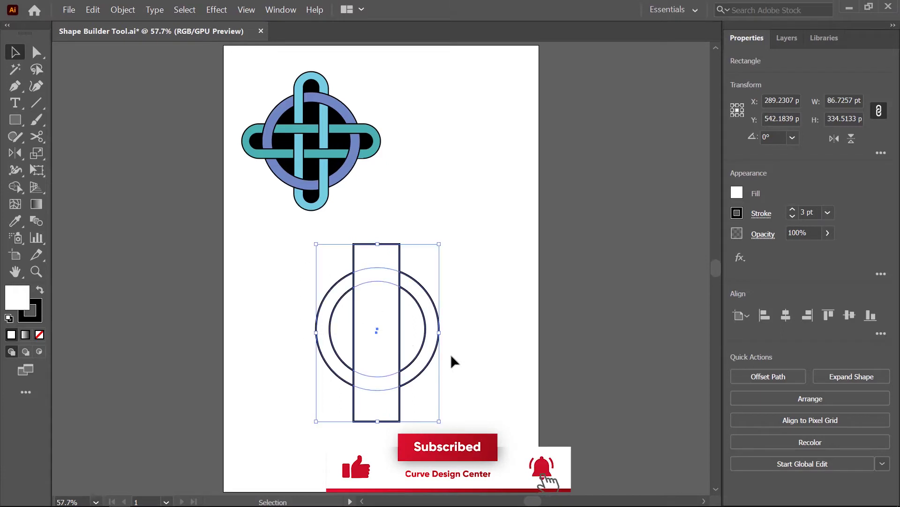
pyautogui.click(787, 315)
pyautogui.click(850, 316)
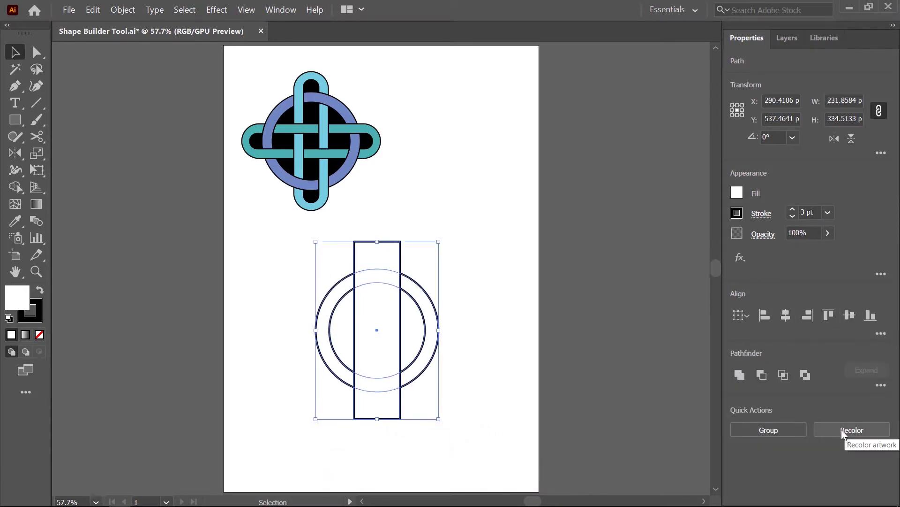
pyautogui.click(468, 295)
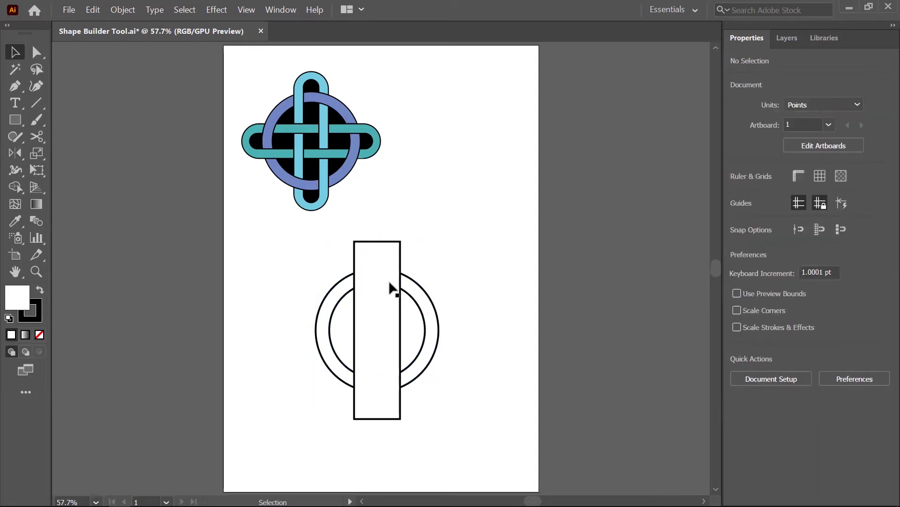
pyautogui.click(376, 277)
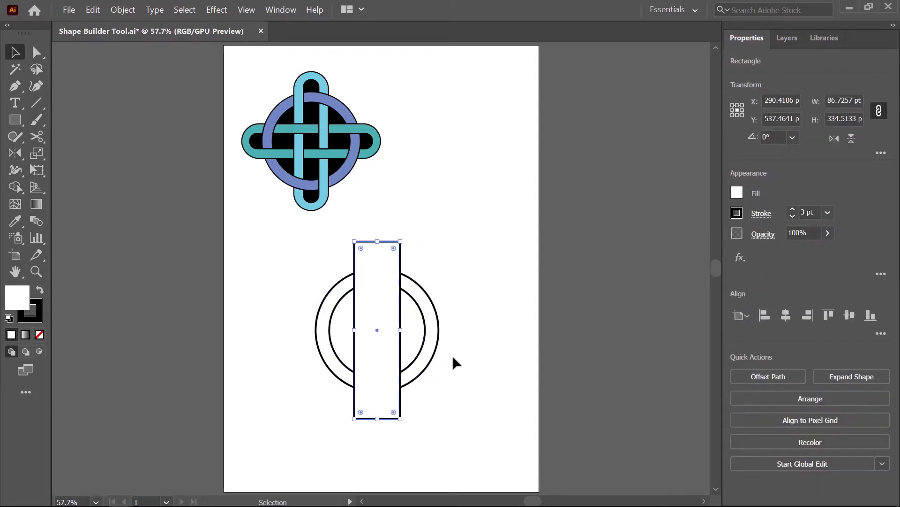
# Paste a copy of the rectangle in front and shrink it to a narrower, shorter inner rectangle.
pyautogui.hotkey('ctrl', 'c')
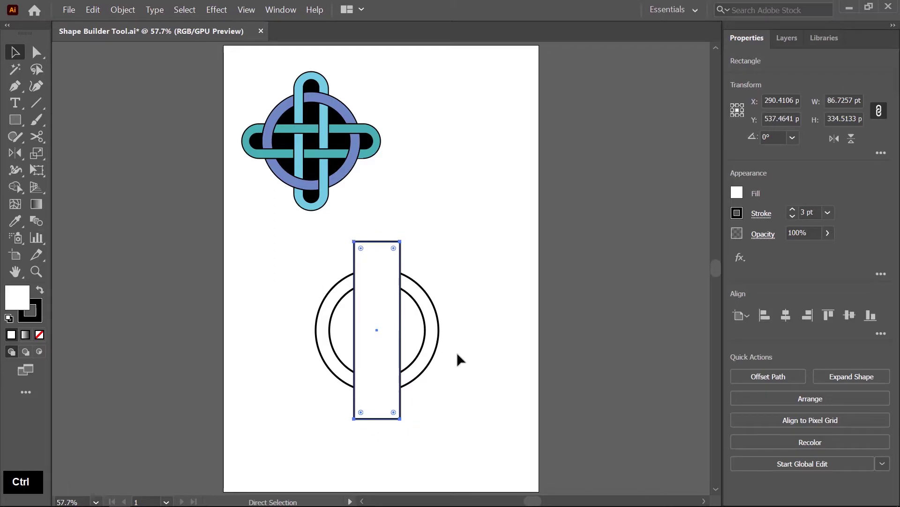
pyautogui.hotkey('ctrl', 'f')
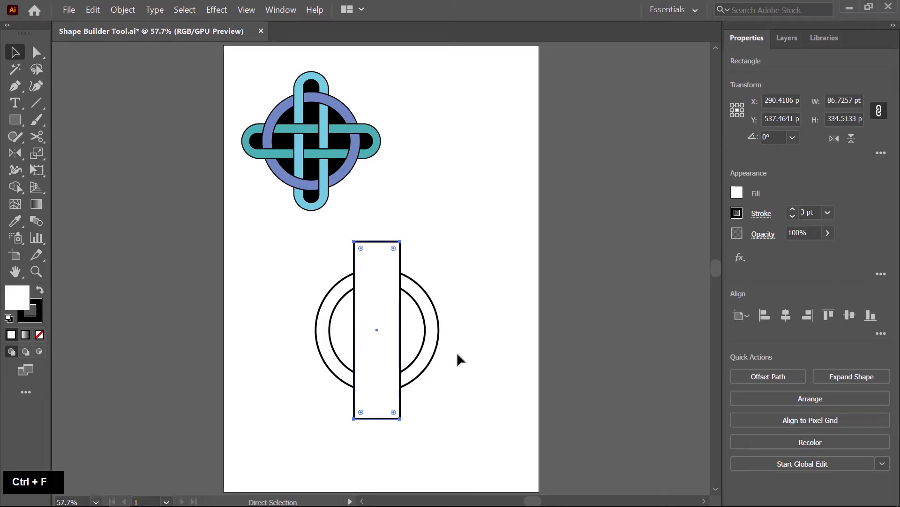
pyautogui.press('alt')
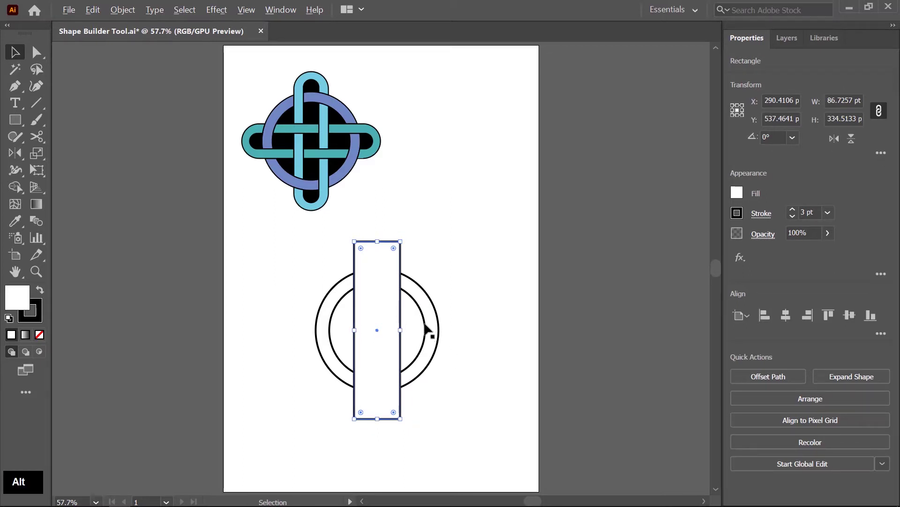
pyautogui.moveTo(402, 331); pyautogui.dragTo(390, 331)
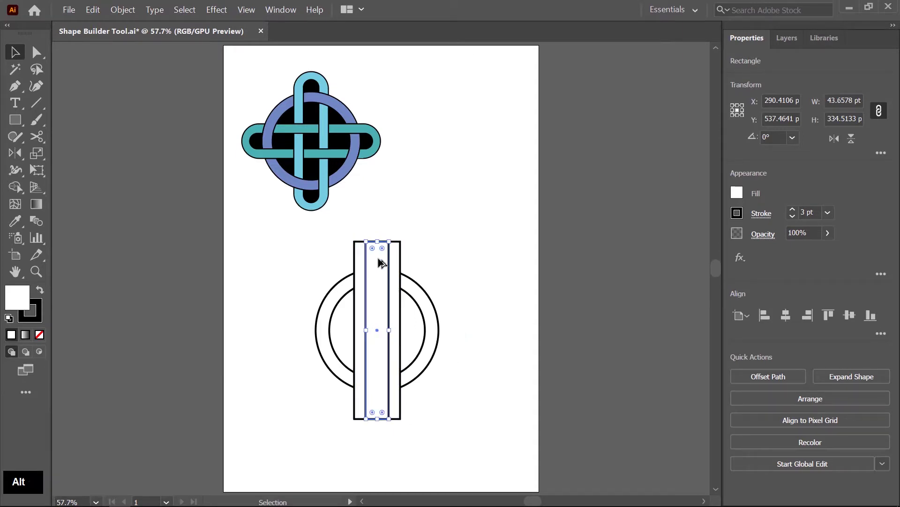
pyautogui.moveTo(378, 245); pyautogui.dragTo(383, 263)
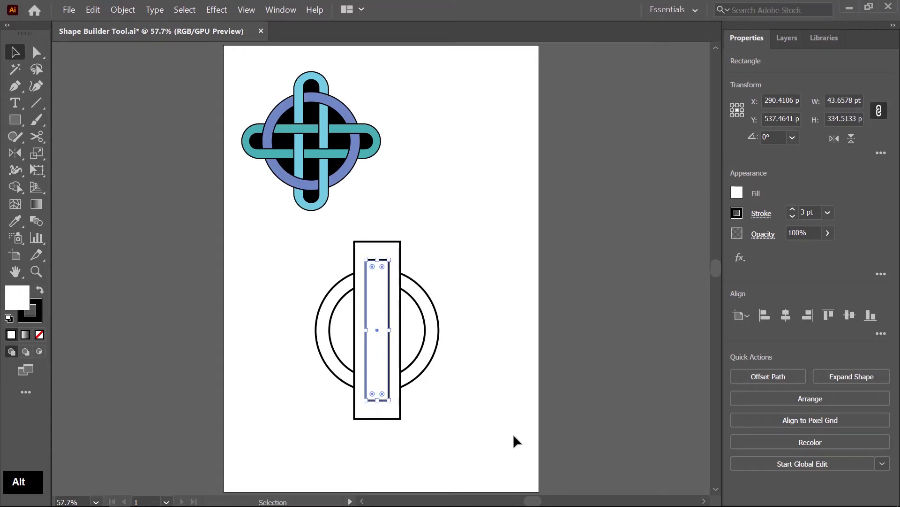
# Round the corners of the inner and outer rectangles fully into pill shapes.
pyautogui.scroll(4, 522, 436)
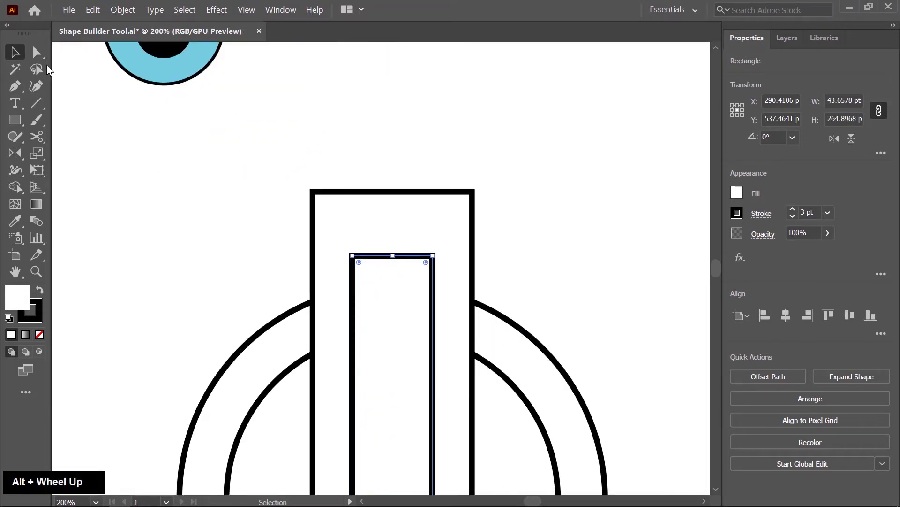
pyautogui.click(38, 56)
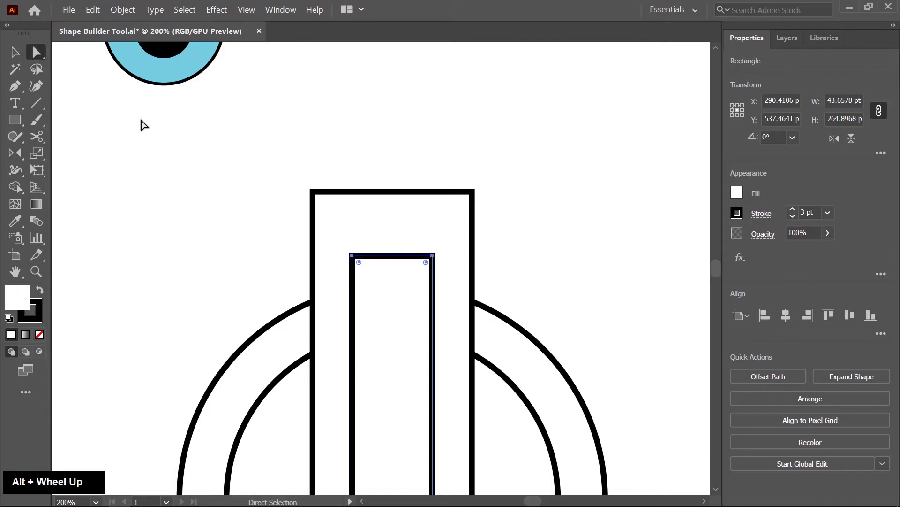
pyautogui.moveTo(359, 262); pyautogui.dragTo(417, 319)
pyautogui.click(364, 207)
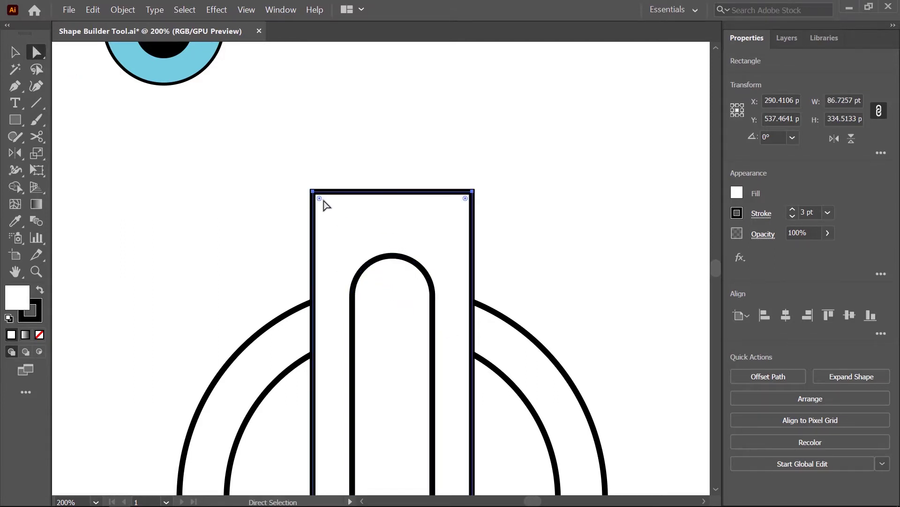
pyautogui.moveTo(322, 201); pyautogui.dragTo(420, 304)
# Lengthen the inner pill at both ends and centre the two pills horizontally.
pyautogui.press('v')
pyautogui.scroll(-3, 439, 229)
pyautogui.click(425, 311)
pyautogui.scroll(1, 424, 311)
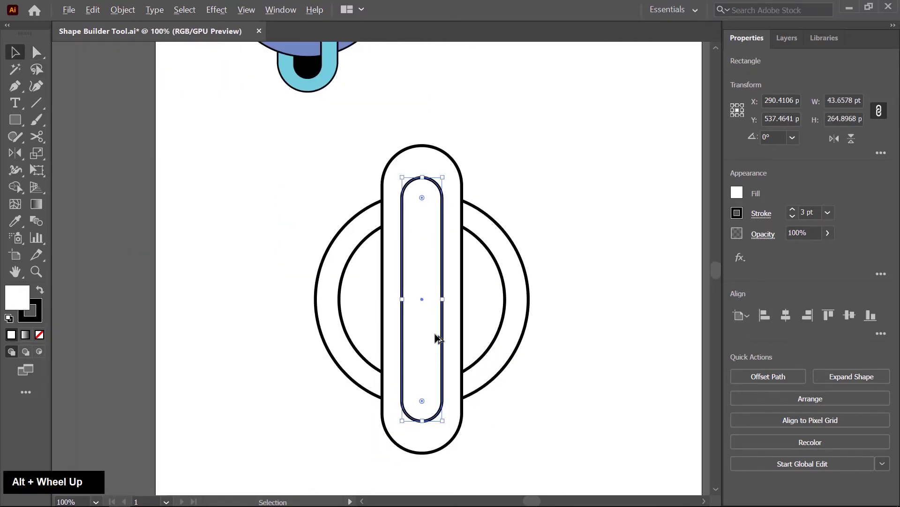
pyautogui.moveTo(421, 177); pyautogui.dragTo(422, 168)
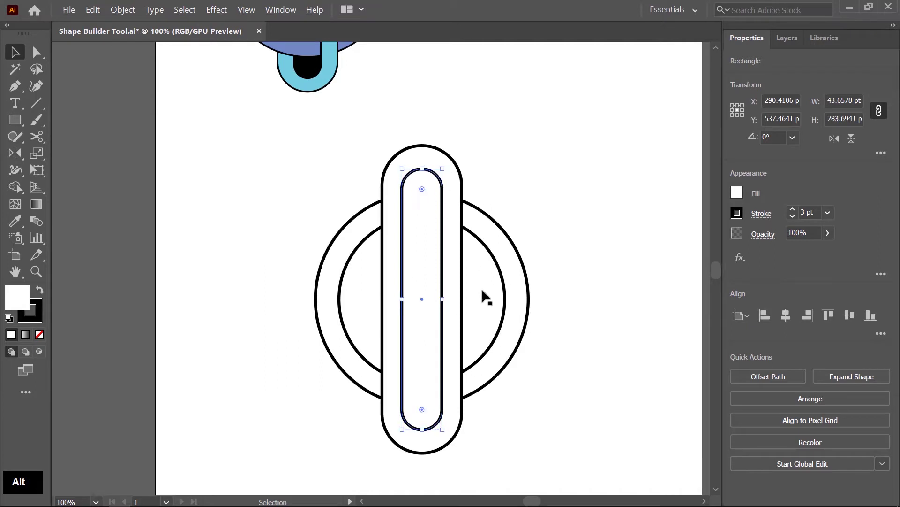
pyautogui.doubleClick(407, 180)
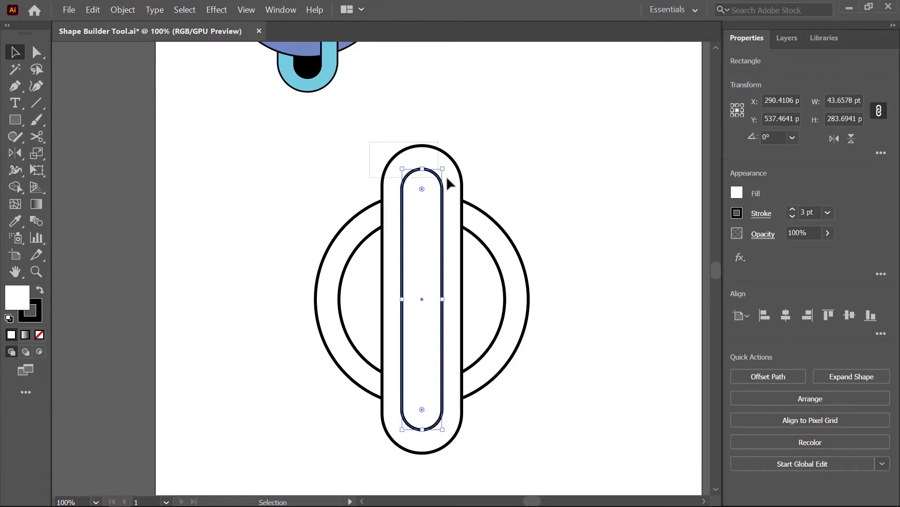
pyautogui.keyDown('shift'); pyautogui.click(461, 186); pyautogui.keyUp('shift')
pyautogui.click(785, 316)
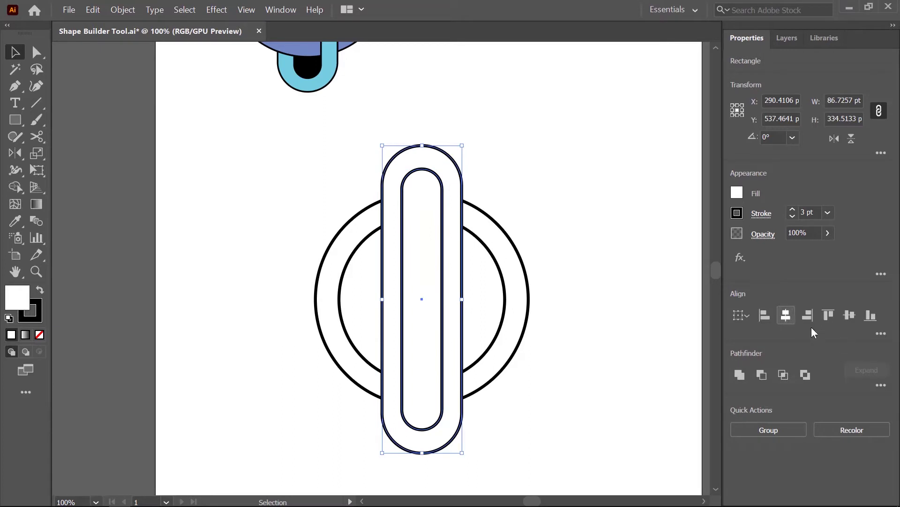
# Duplicate both pills in place and rotate the copy 90° to cross the rings horizontally.
pyautogui.moveTo(354, 130); pyautogui.dragTo(478, 180)
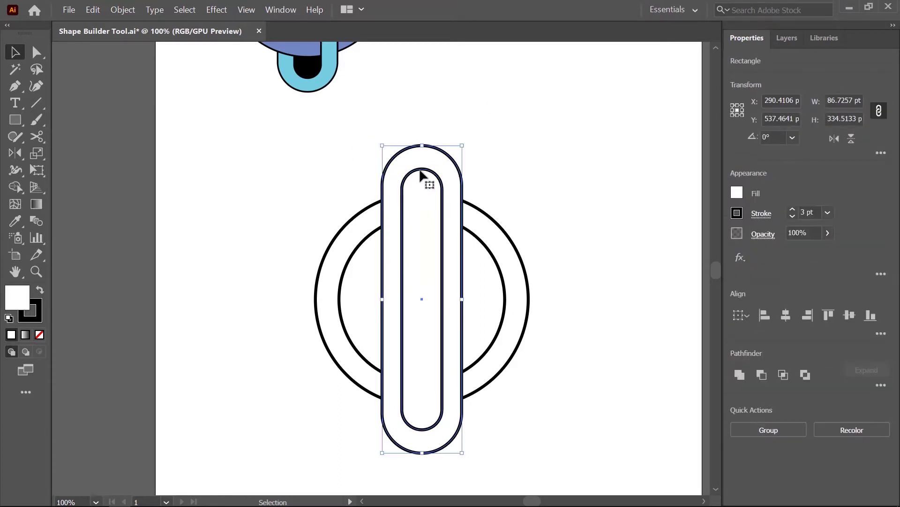
pyautogui.hotkey('ctrl', 'c')
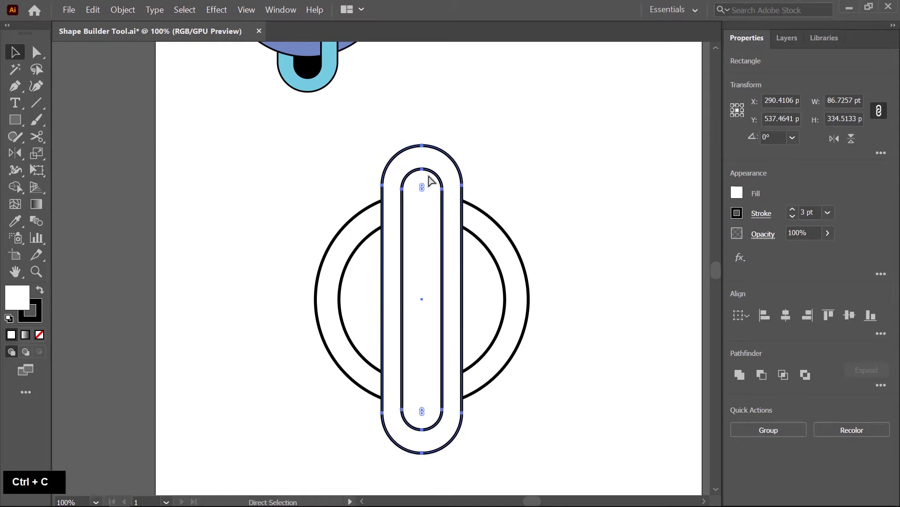
pyautogui.hotkey('ctrl', 'f')
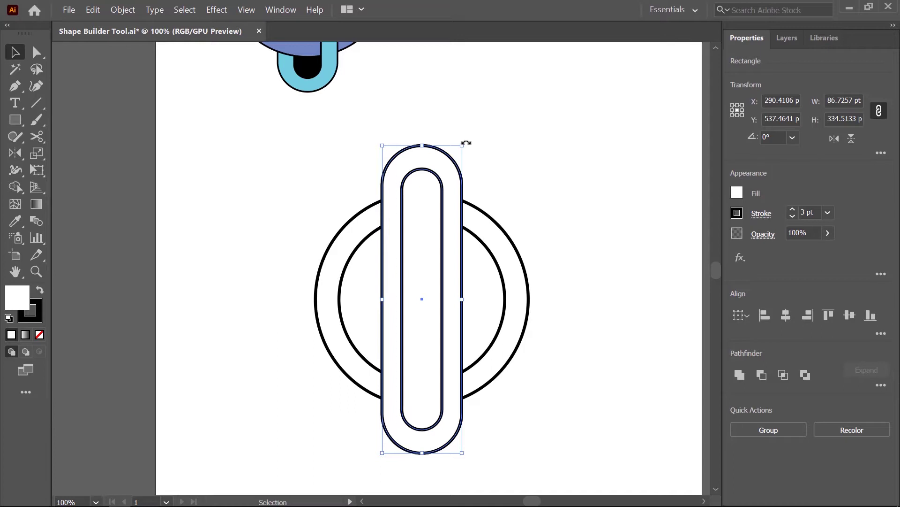
pyautogui.press('shift')
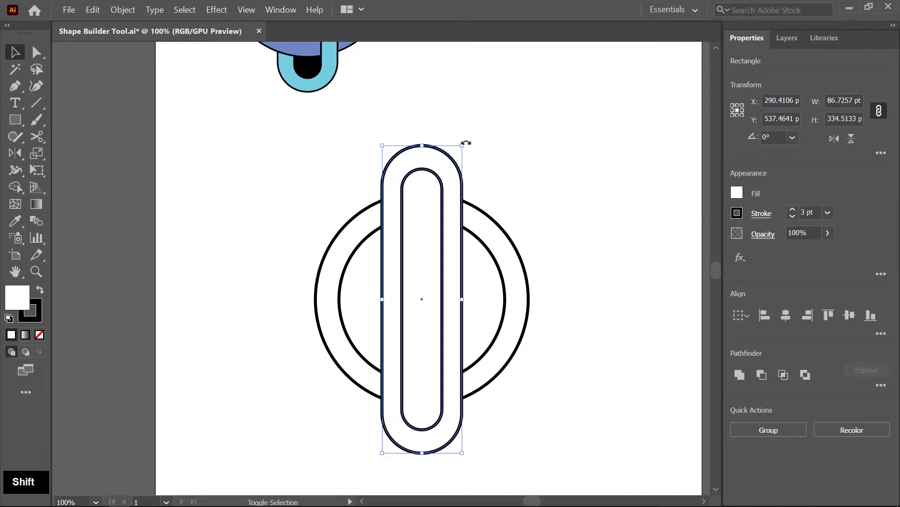
pyautogui.keyDown('shift'); pyautogui.click(465, 143); pyautogui.keyUp('shift')
pyautogui.moveTo(431, 142); pyautogui.dragTo(309, 315)
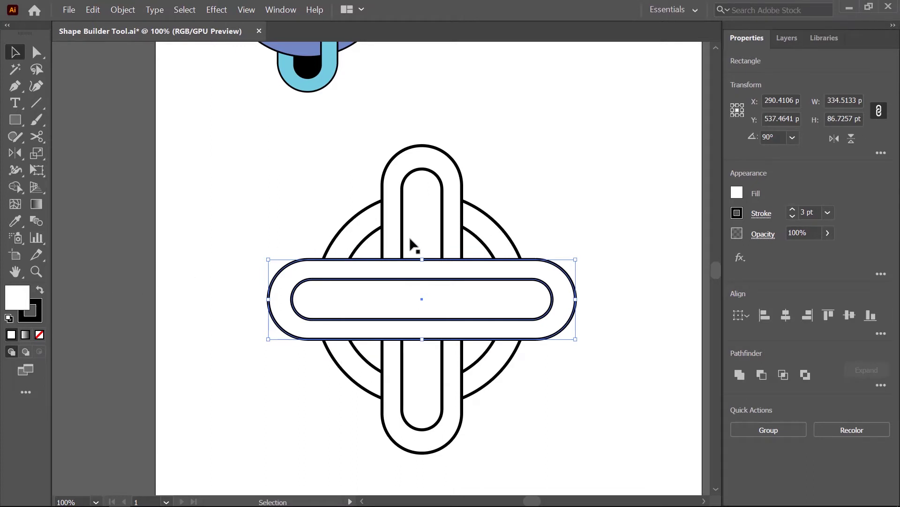
pyautogui.moveTo(297, 177); pyautogui.dragTo(547, 380)
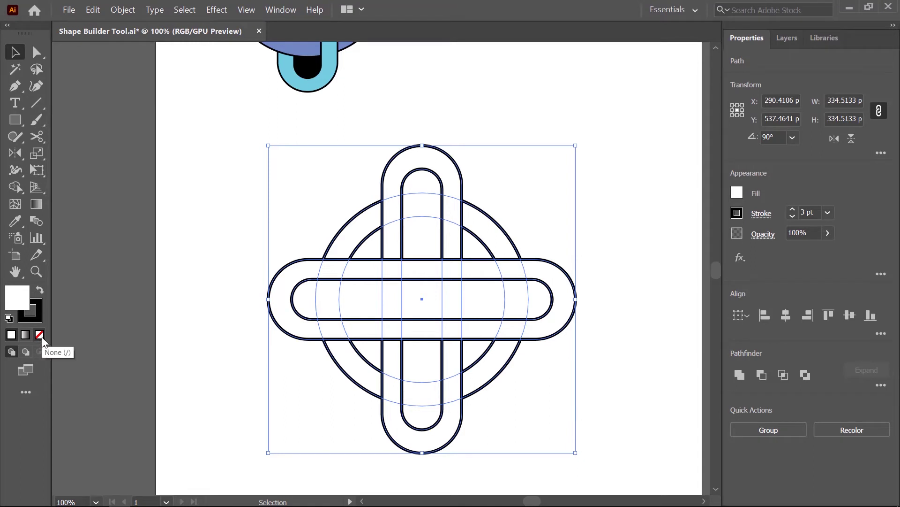
# Set the fill of all knot paths to None, then reframe the view and reselect the lower knot.
pyautogui.click(738, 192)
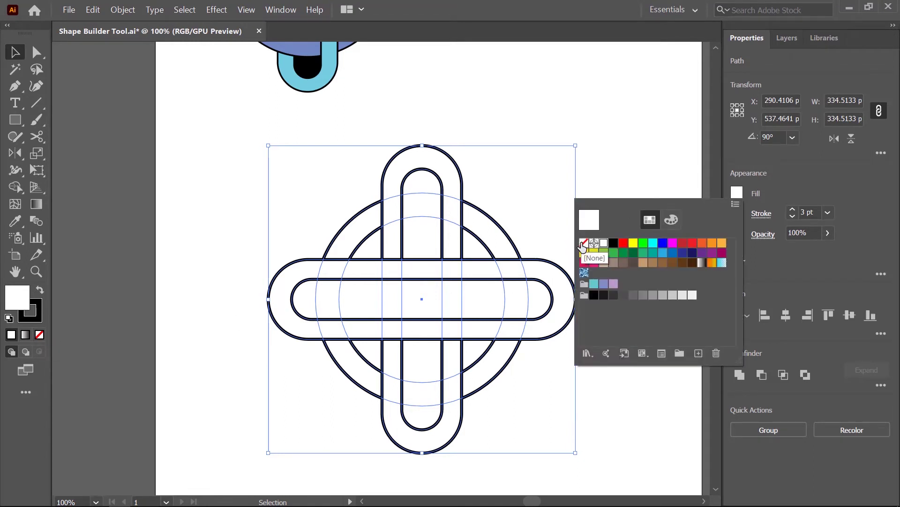
pyautogui.click(584, 244)
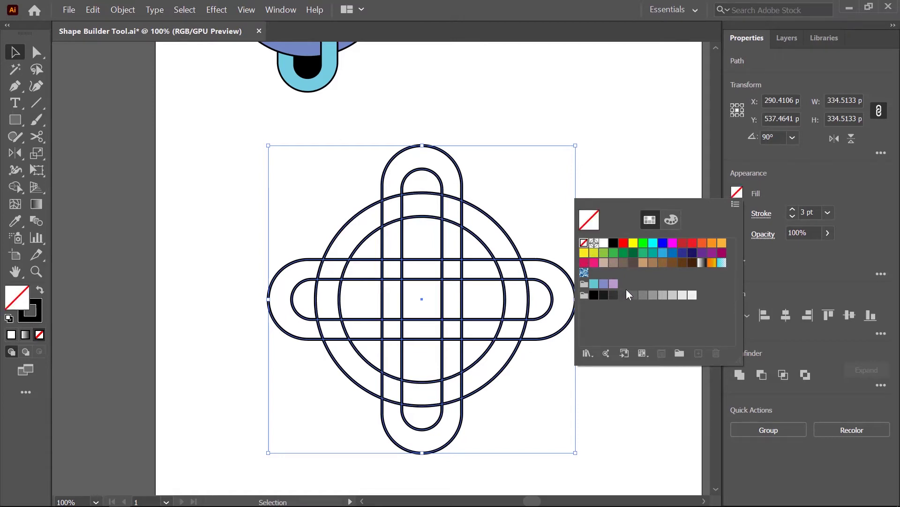
pyautogui.scroll(-2, 529, 199)
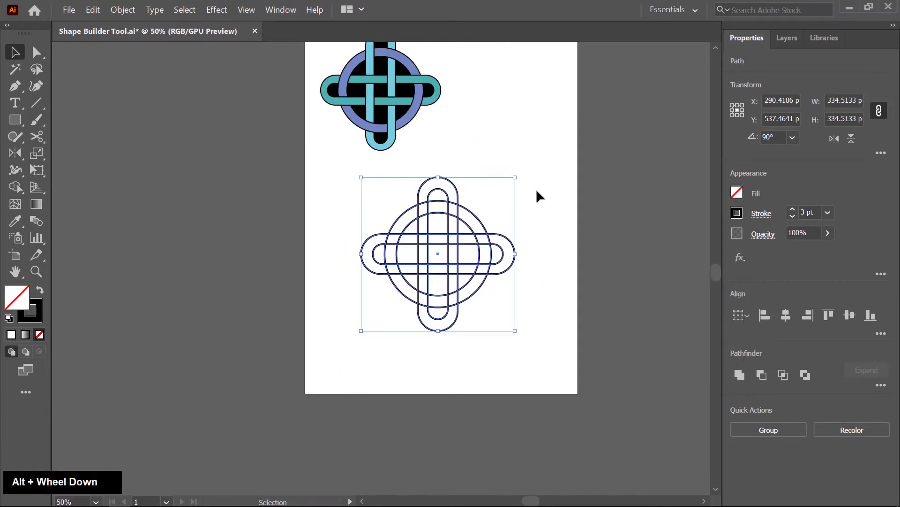
pyautogui.press('space')
pyautogui.moveTo(608, 235); pyautogui.dragTo(598, 245)
pyautogui.click(378, 283)
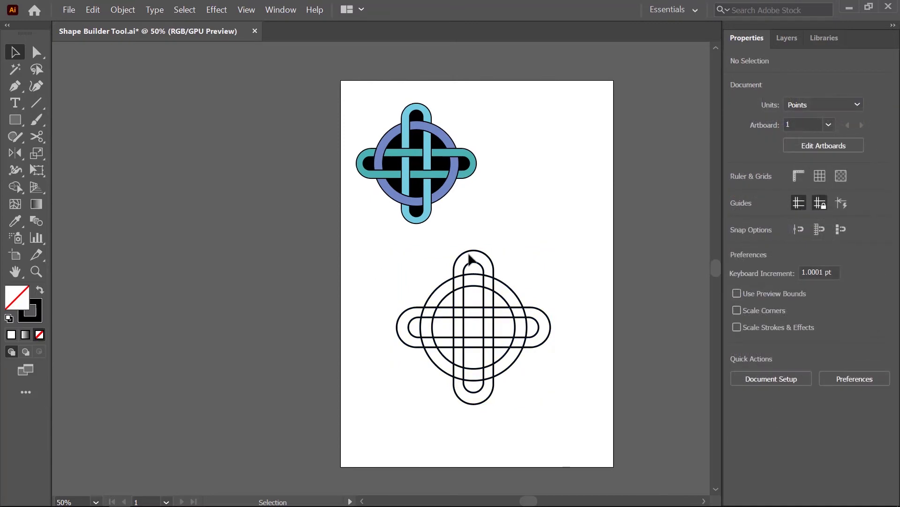
pyautogui.moveTo(390, 251); pyautogui.dragTo(588, 411)
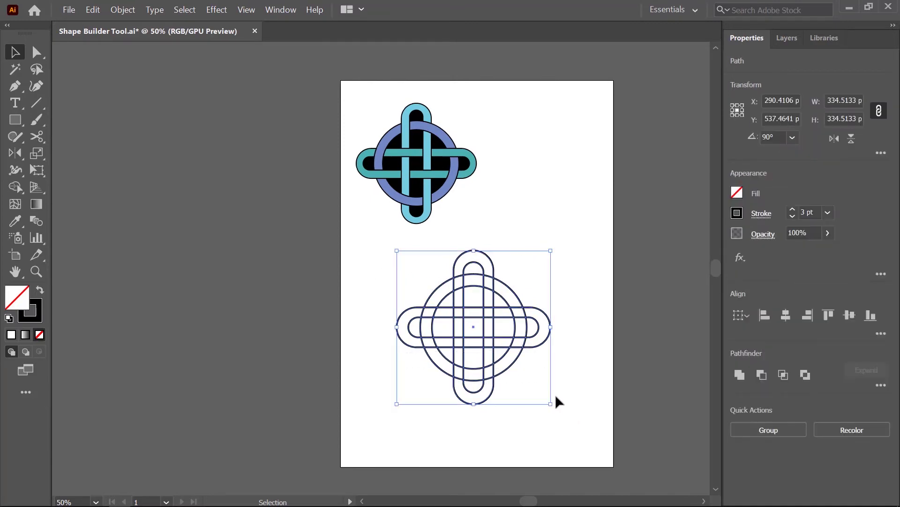
# With Shape Builder, merge the left and right strip cells of the vertical band into tall continuous shapes.
pyautogui.click(16, 188)
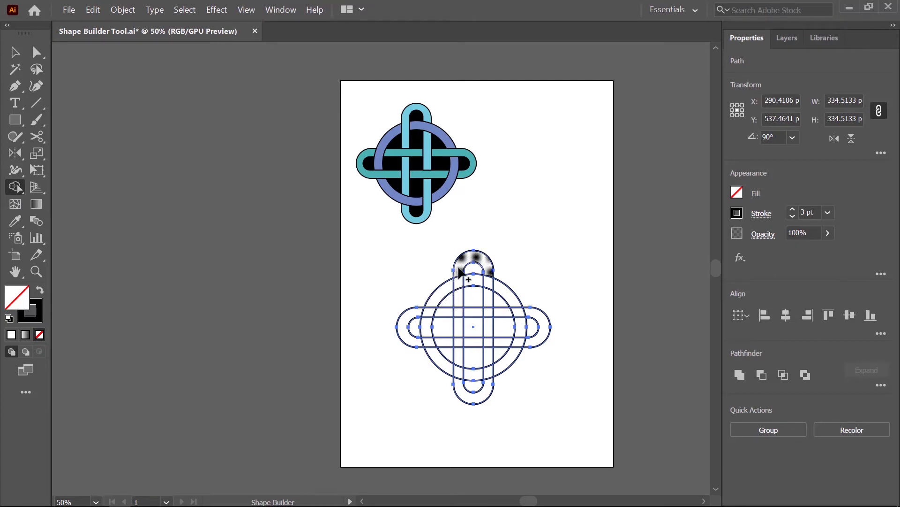
pyautogui.moveTo(460, 303); pyautogui.dragTo(459, 277)
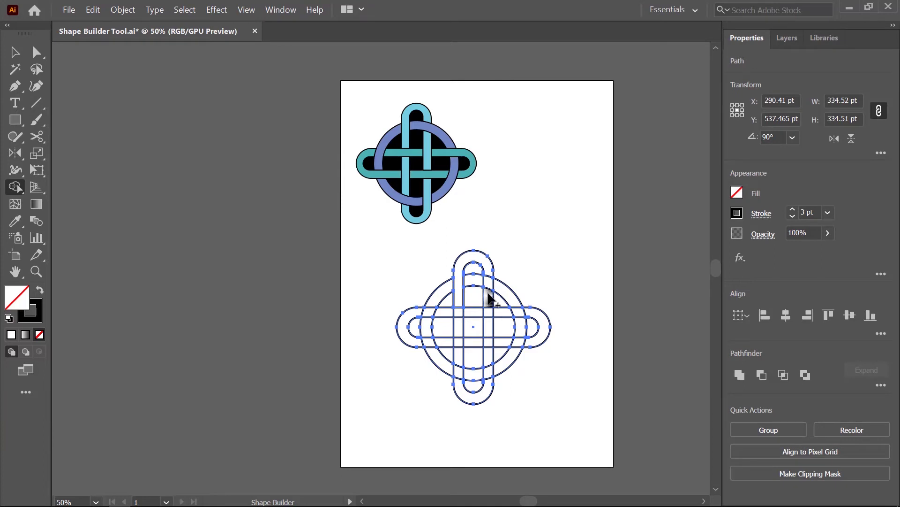
pyautogui.moveTo(488, 294); pyautogui.dragTo(488, 330)
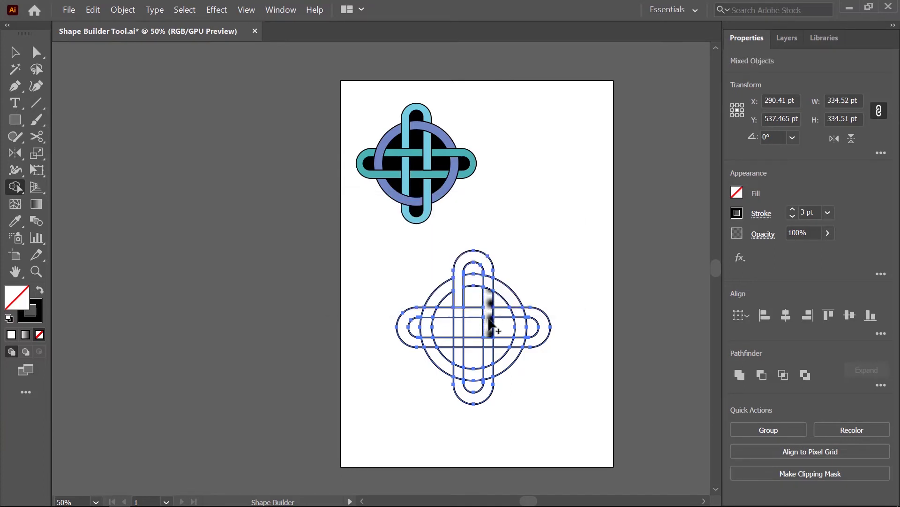
pyautogui.moveTo(491, 358)
pyautogui.mouseDown()
pyautogui.moveTo(492, 394)
pyautogui.moveTo(482, 387)
pyautogui.mouseUp()
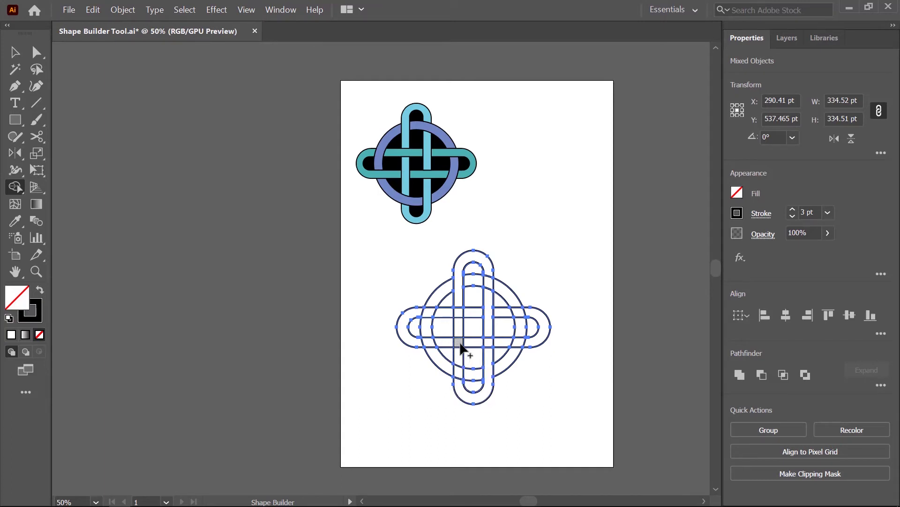
pyautogui.moveTo(460, 339); pyautogui.dragTo(466, 353)
pyautogui.moveTo(459, 327); pyautogui.dragTo(465, 370)
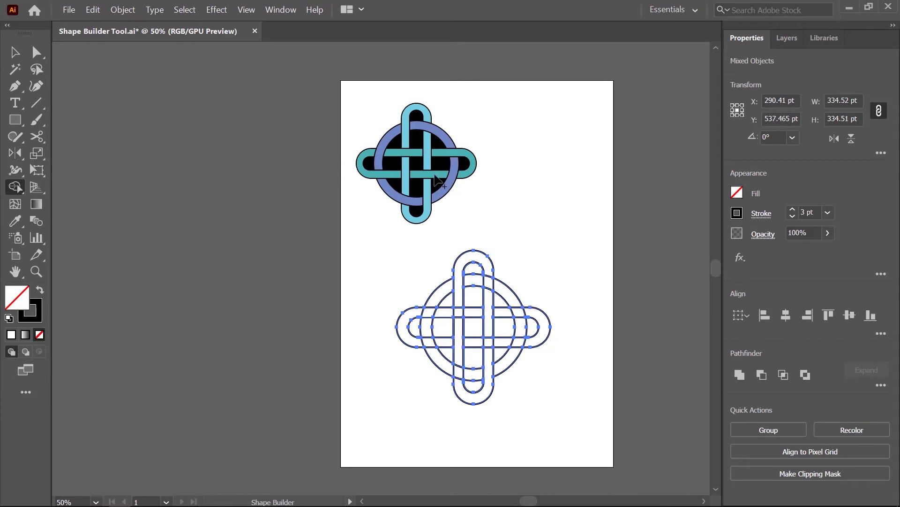
# Merge the ring's arc regions with the band's inner cells into single strands.
pyautogui.moveTo(473, 281)
pyautogui.mouseDown()
pyautogui.moveTo(529, 315)
pyautogui.moveTo(537, 329)
pyautogui.moveTo(522, 327)
pyautogui.moveTo(524, 339)
pyautogui.mouseUp()
pyautogui.moveTo(514, 348); pyautogui.dragTo(509, 352)
pyautogui.moveTo(469, 378); pyautogui.dragTo(459, 375)
pyautogui.moveTo(428, 331); pyautogui.dragTo(442, 305)
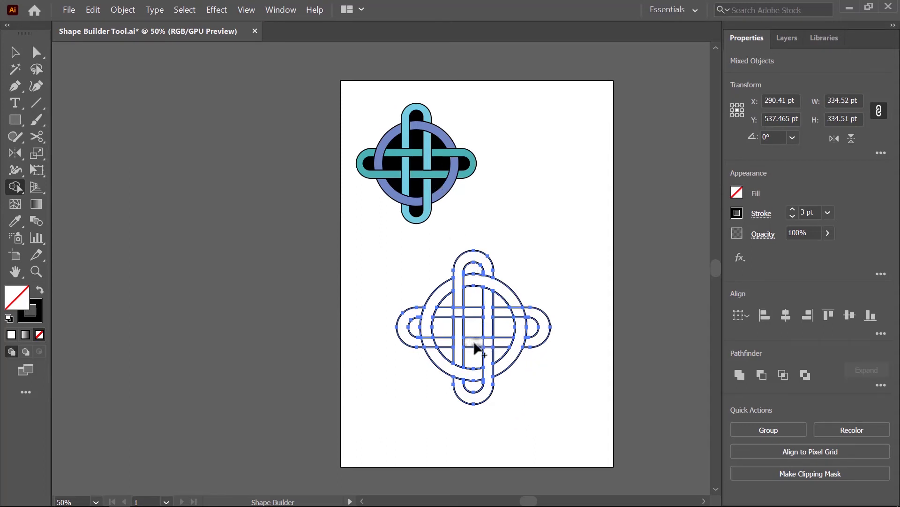
# Merge the horizontal band's cells and the right loop's cells into single shapes.
pyautogui.moveTo(470, 341); pyautogui.dragTo(499, 340)
pyautogui.moveTo(524, 369); pyautogui.dragTo(527, 374)
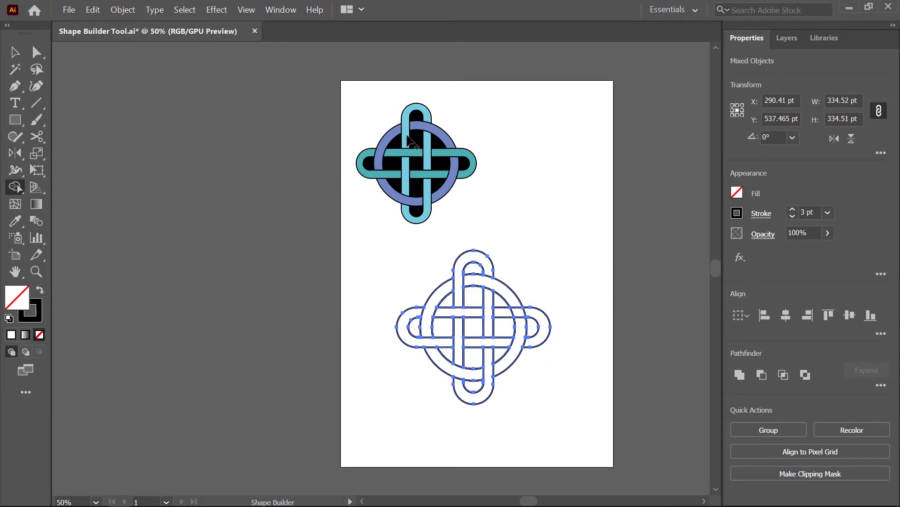
pyautogui.moveTo(498, 312); pyautogui.dragTo(539, 327)
pyautogui.moveTo(611, 391); pyautogui.dragTo(612, 393)
# Fill the merged lower-knot pieces with white (#FFFFFF) through the Color Picker.
pyautogui.click(15, 52)
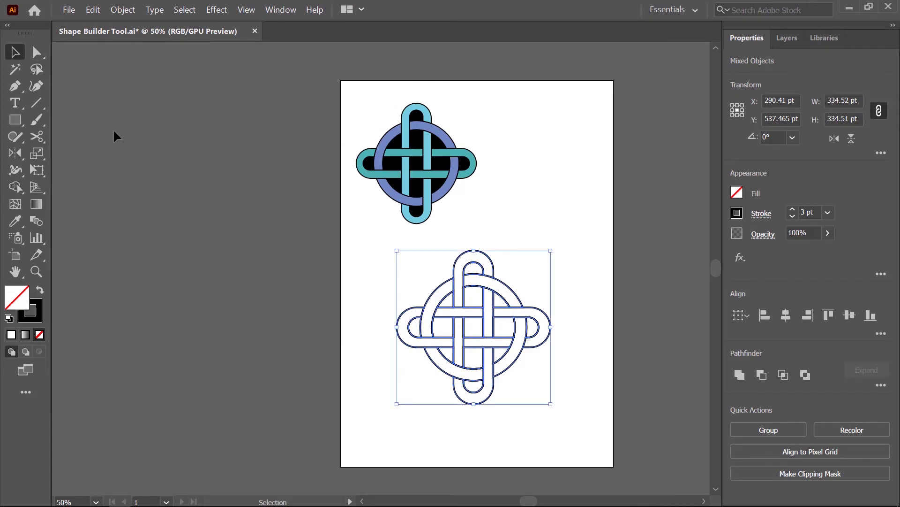
pyautogui.doubleClick(13, 298)
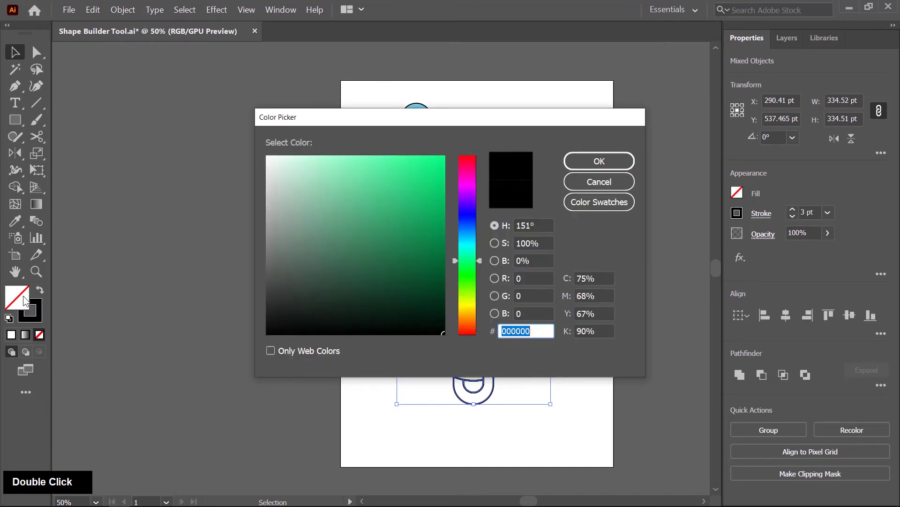
pyautogui.click(267, 156)
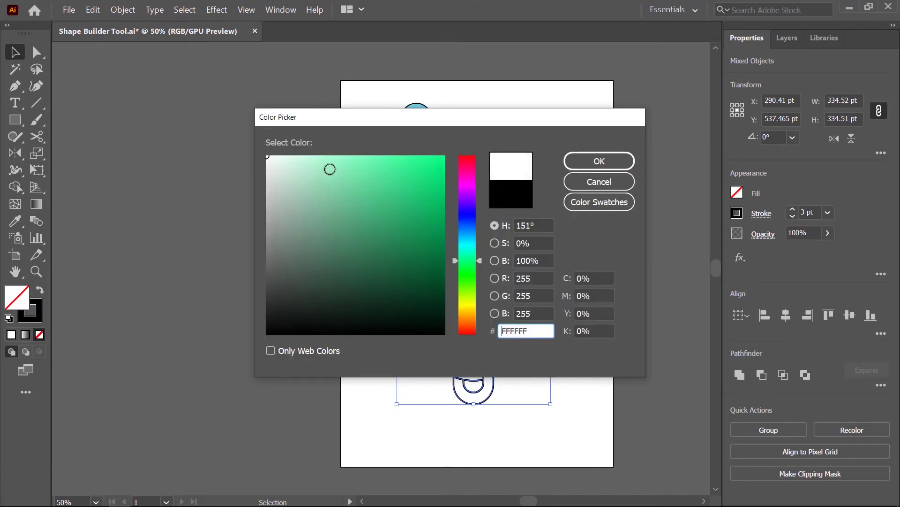
pyautogui.click(600, 161)
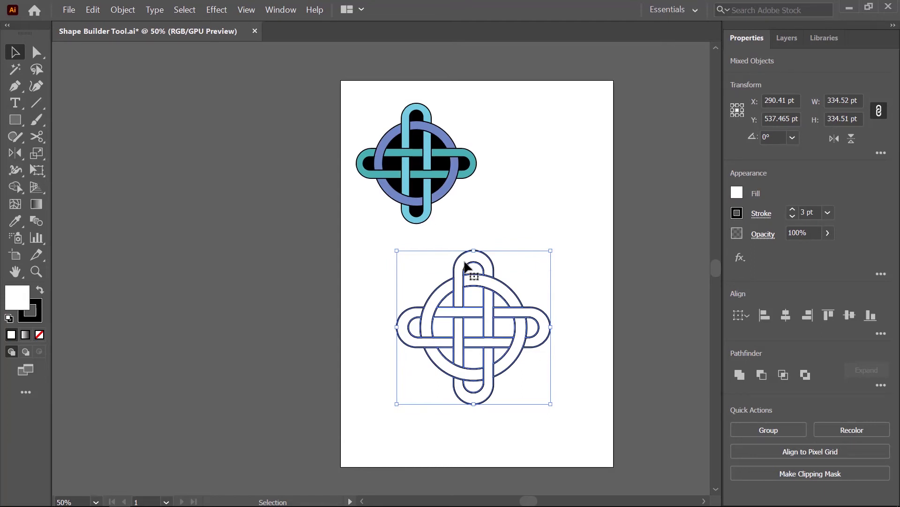
# Sample the top knot's purple ring colour onto one arc of the lower ring, keeping its stroke weight.
pyautogui.click(377, 288)
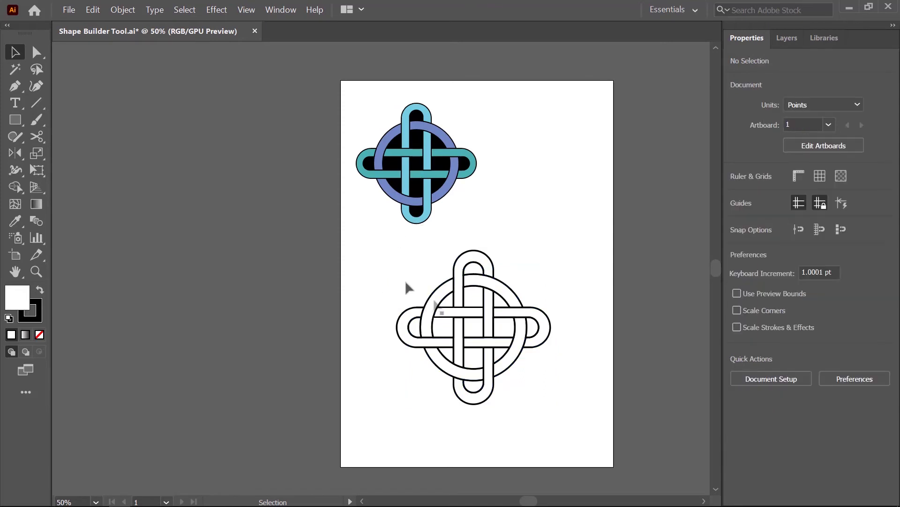
pyautogui.click(433, 301)
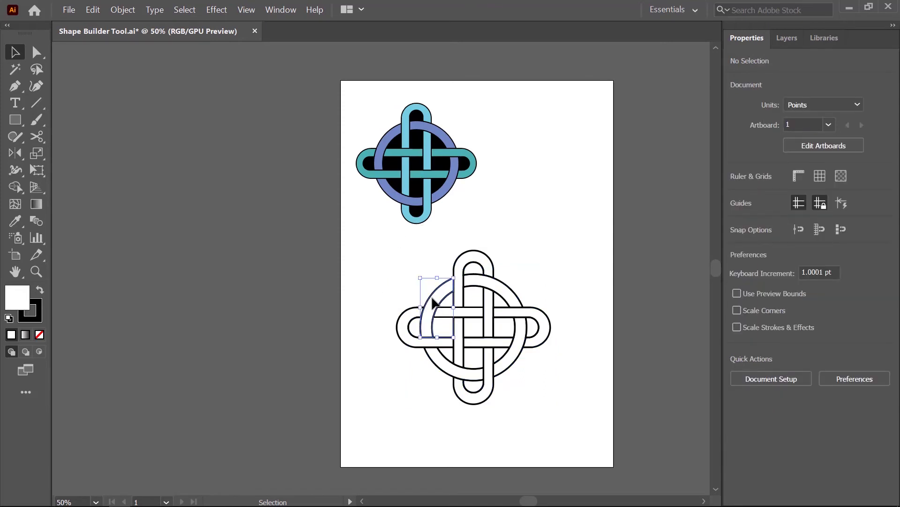
pyautogui.click(14, 221)
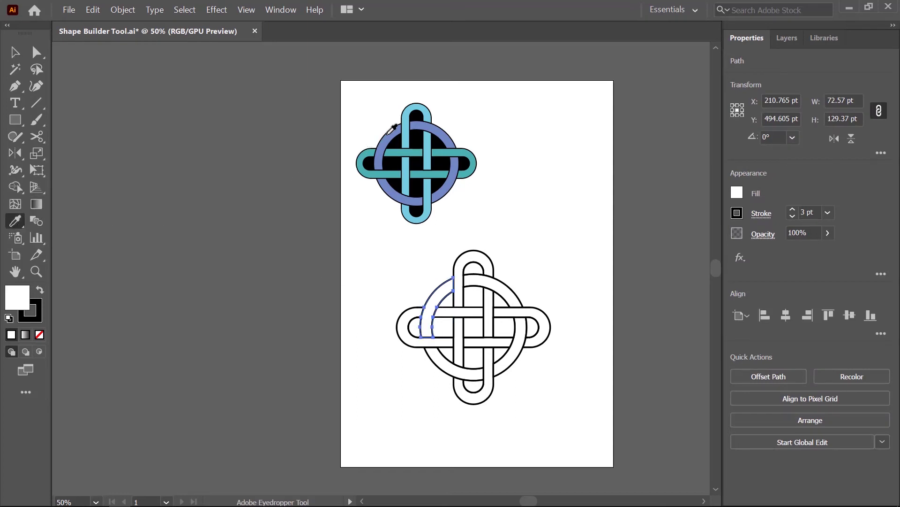
pyautogui.click(387, 135)
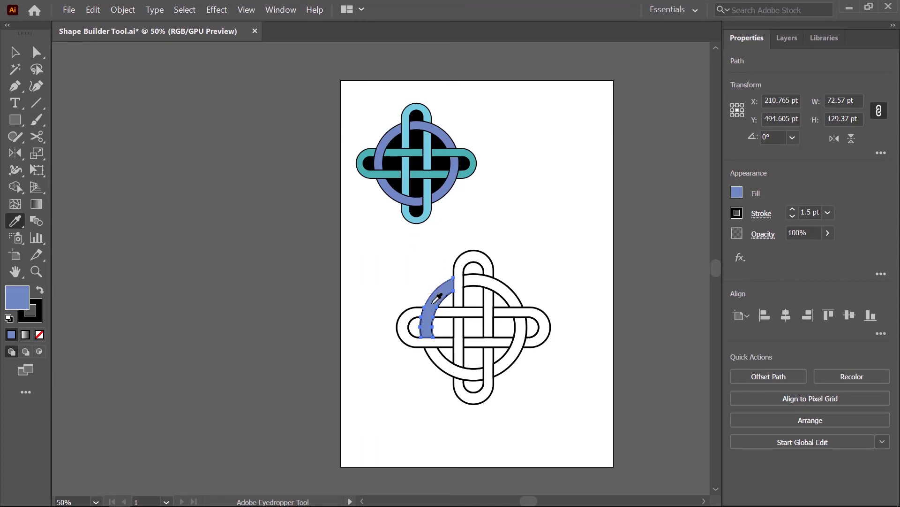
pyautogui.click(829, 214)
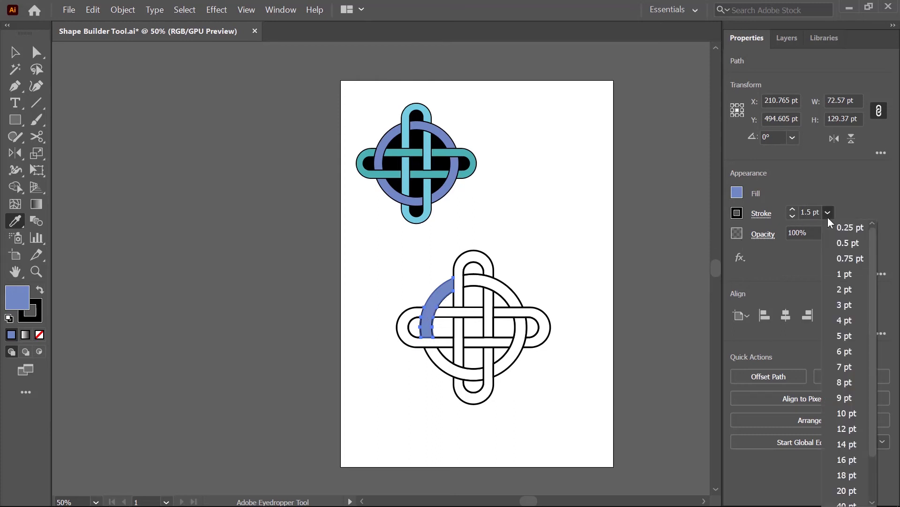
pyautogui.click(845, 306)
pyautogui.hotkey('ctrl', 'z')
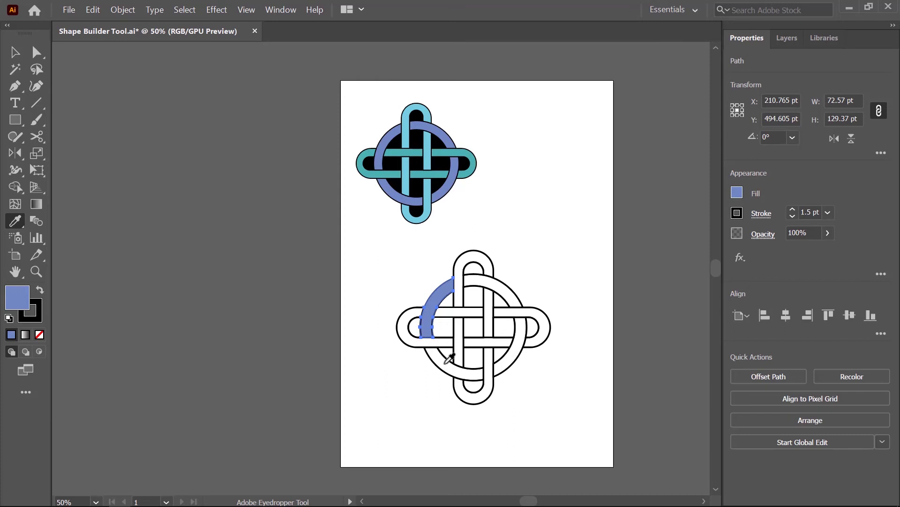
# Recolour the remaining lower-left, right and top-right ring arcs with the sampled purple.
pyautogui.press('ctrl')
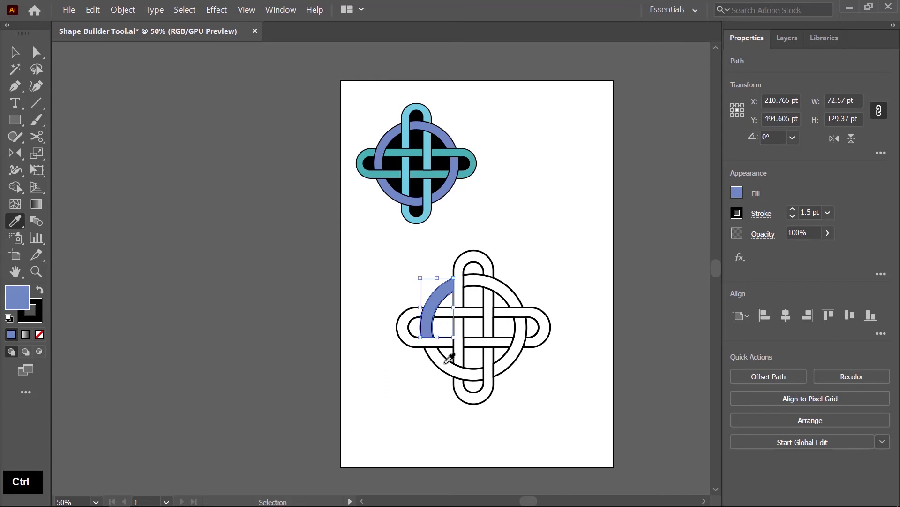
pyautogui.keyDown('ctrl'); pyautogui.click(446, 361); pyautogui.keyUp('ctrl')
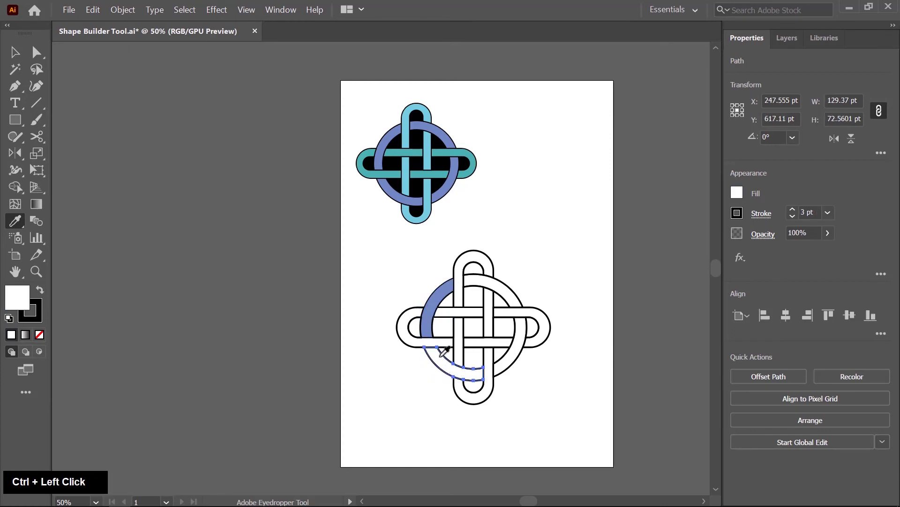
pyautogui.click(430, 323)
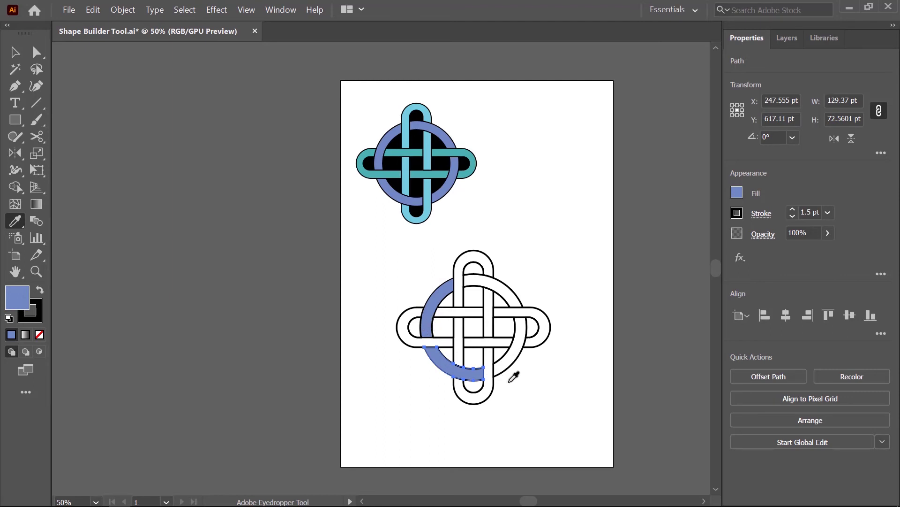
pyautogui.press('ctrl')
pyautogui.keyDown('ctrl'); pyautogui.click(508, 359); pyautogui.keyUp('ctrl')
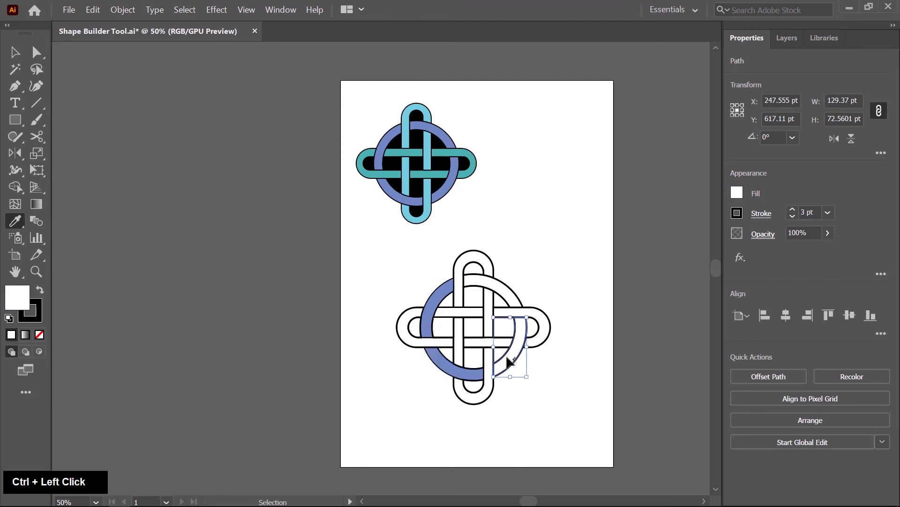
pyautogui.click(467, 380)
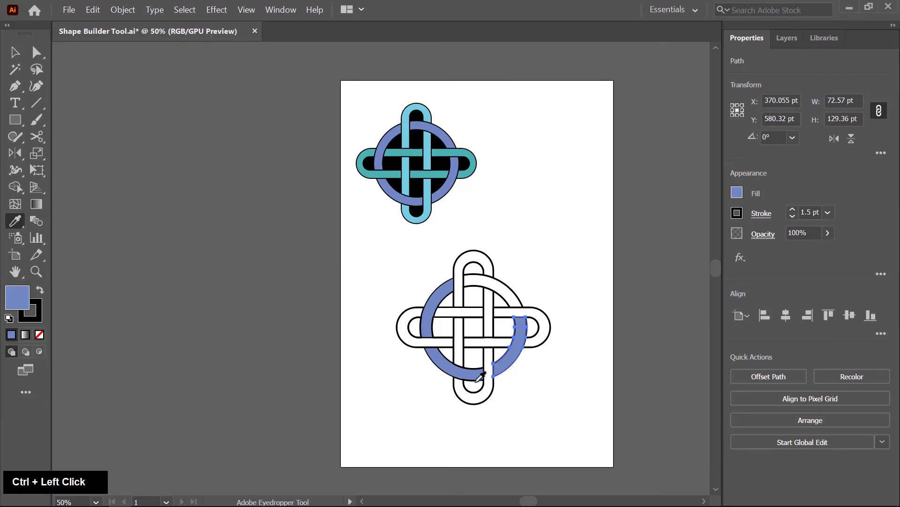
pyautogui.keyDown('ctrl'); pyautogui.click(507, 293); pyautogui.keyUp('ctrl')
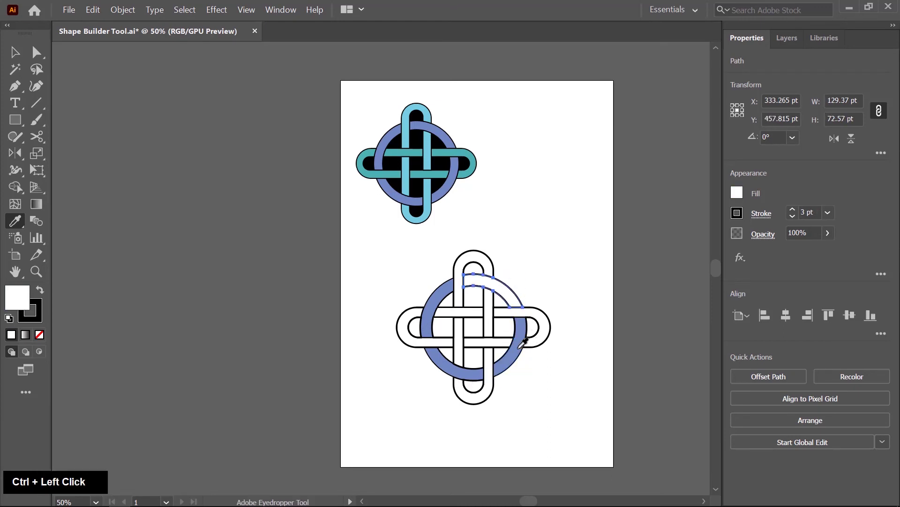
pyautogui.click(519, 348)
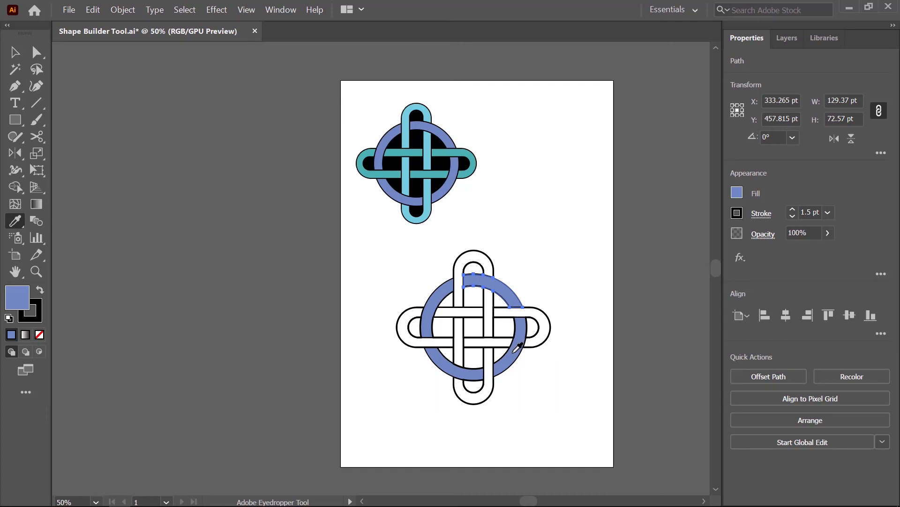
pyautogui.press('ctrl')
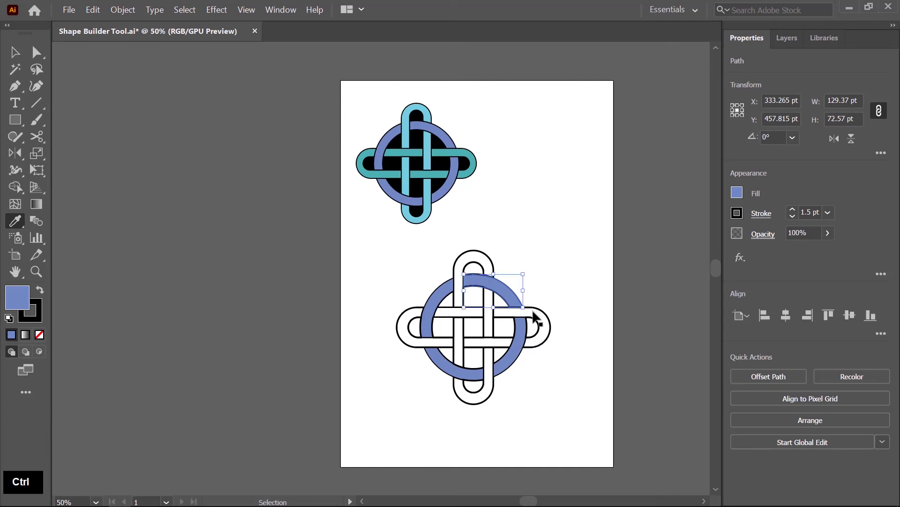
# Give the lower knot's right loop the top knot's teal fill and a 3 pt outline.
pyautogui.keyDown('ctrl'); pyautogui.click(535, 319); pyautogui.keyUp('ctrl')
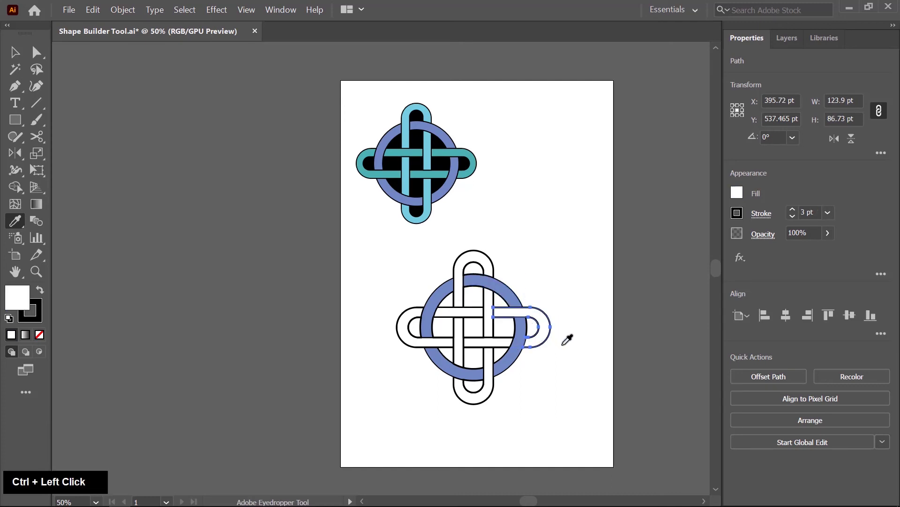
pyautogui.click(464, 152)
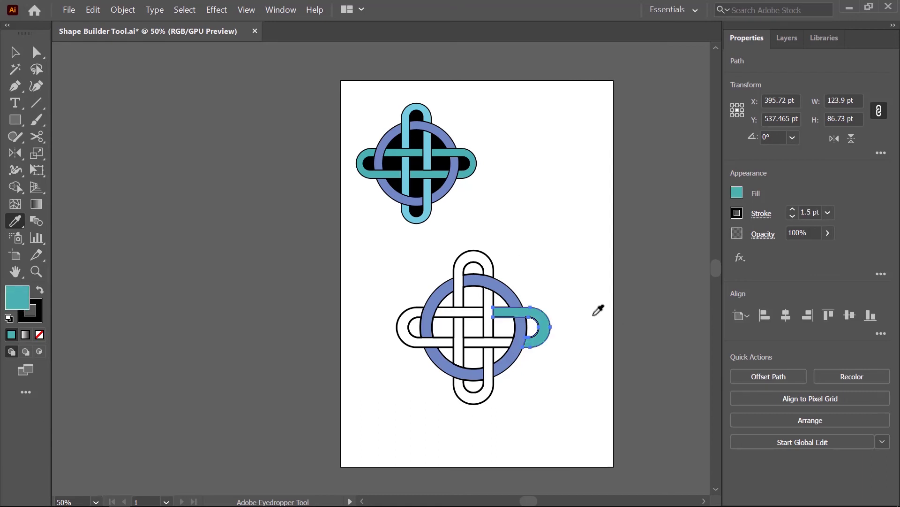
pyautogui.click(829, 213)
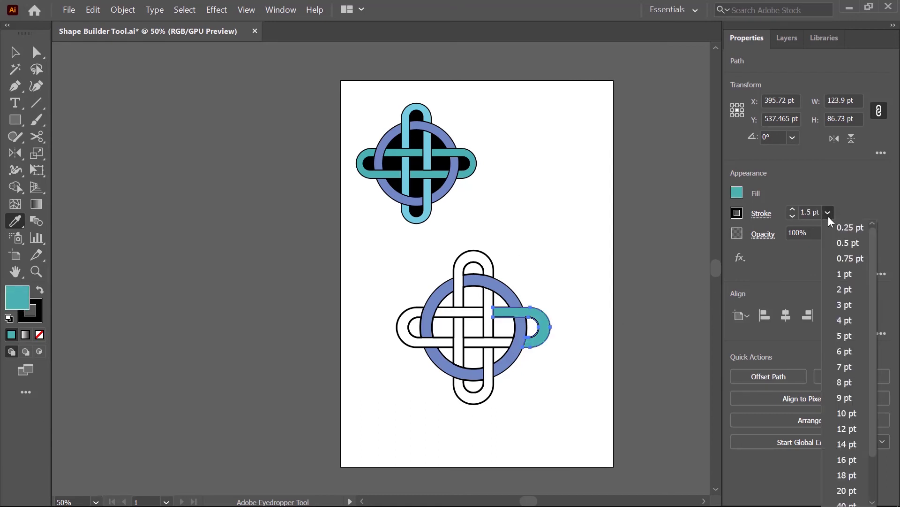
pyautogui.click(851, 305)
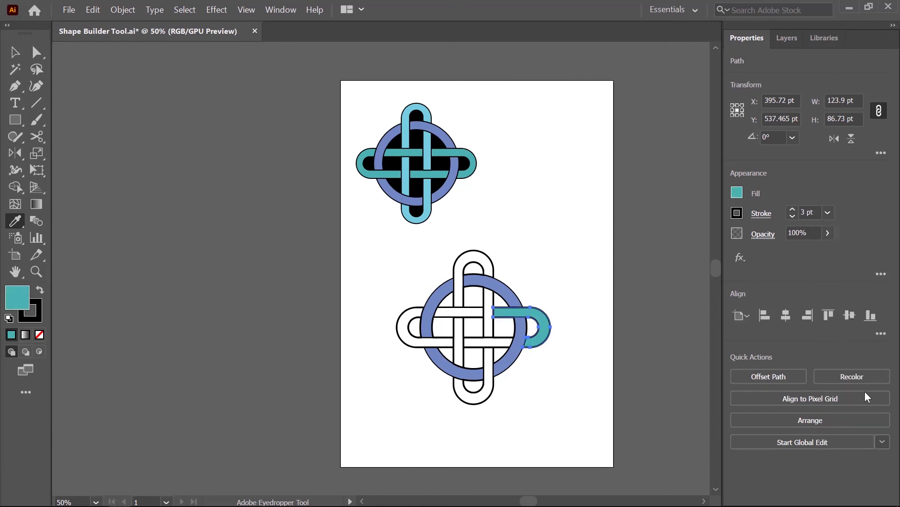
# Fill the lower bar, left loop and upper bar with the same teal.
pyautogui.keyDown('ctrl'); pyautogui.click(488, 344); pyautogui.keyUp('ctrl')
pyautogui.click(542, 328)
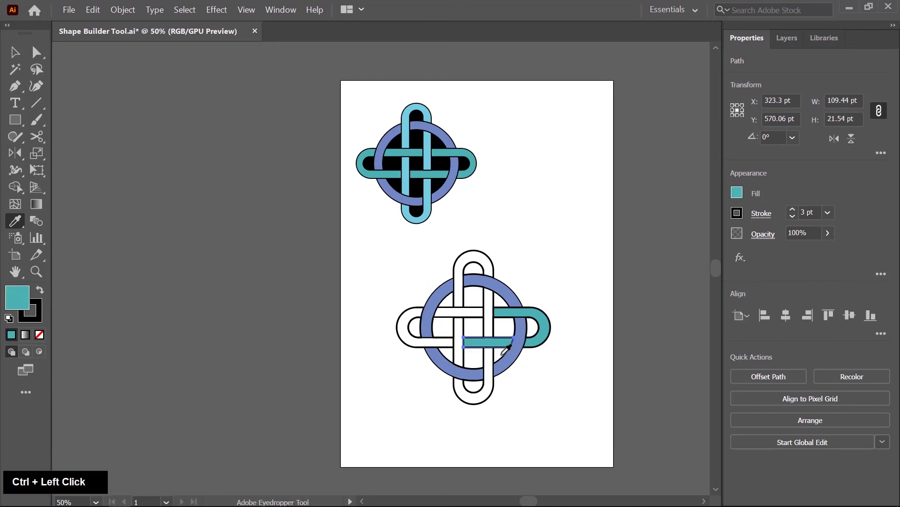
pyautogui.keyDown('ctrl'); pyautogui.click(425, 345); pyautogui.keyUp('ctrl')
pyautogui.click(493, 340)
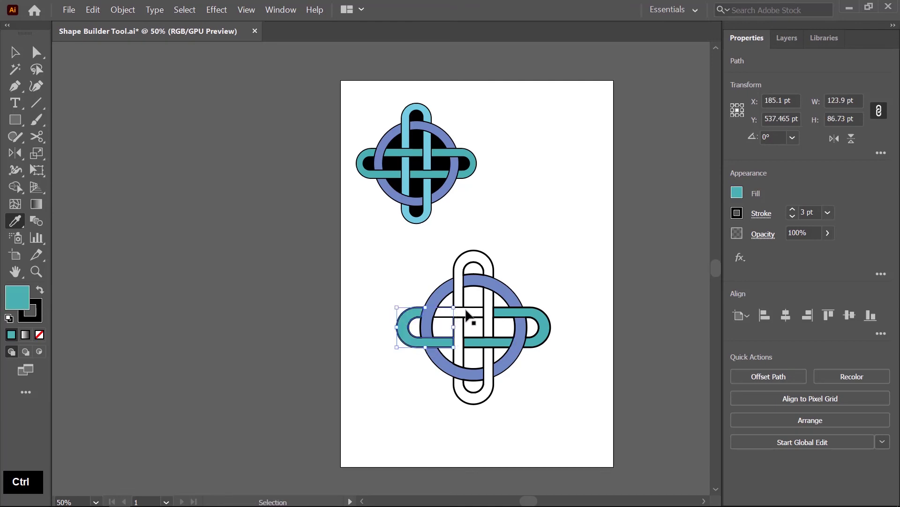
pyautogui.keyDown('ctrl'); pyautogui.click(466, 314); pyautogui.keyUp('ctrl')
pyautogui.click(535, 311)
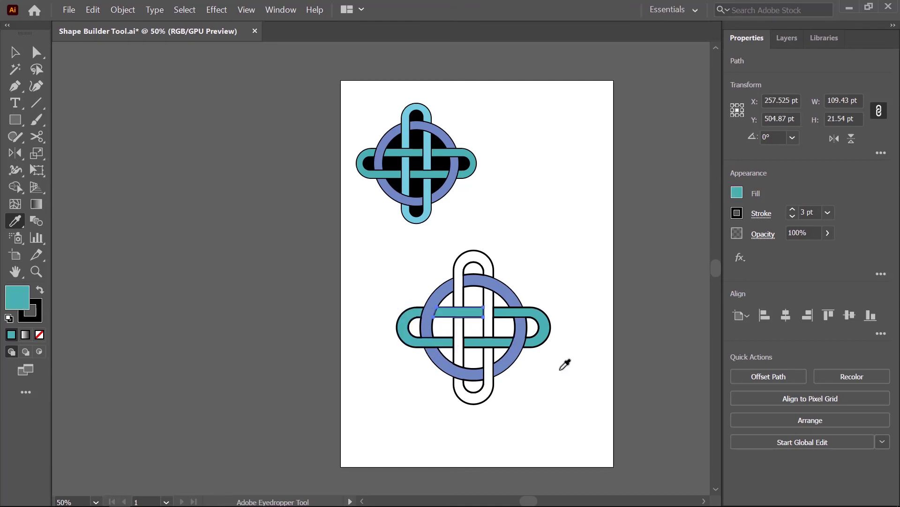
# Give the lower knot's top loop the top knot's light blue fill and a 3 pt outline.
pyautogui.keyDown('ctrl'); pyautogui.click(489, 268); pyautogui.keyUp('ctrl')
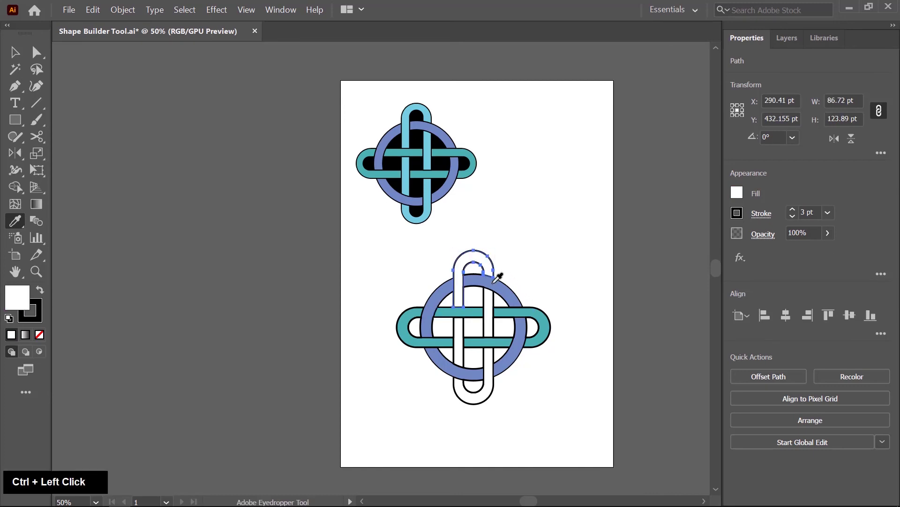
pyautogui.click(411, 106)
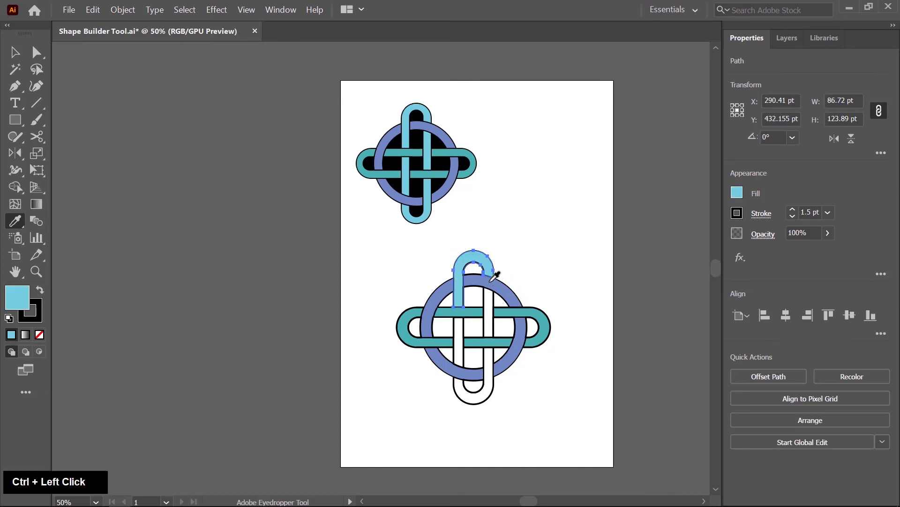
pyautogui.click(828, 213)
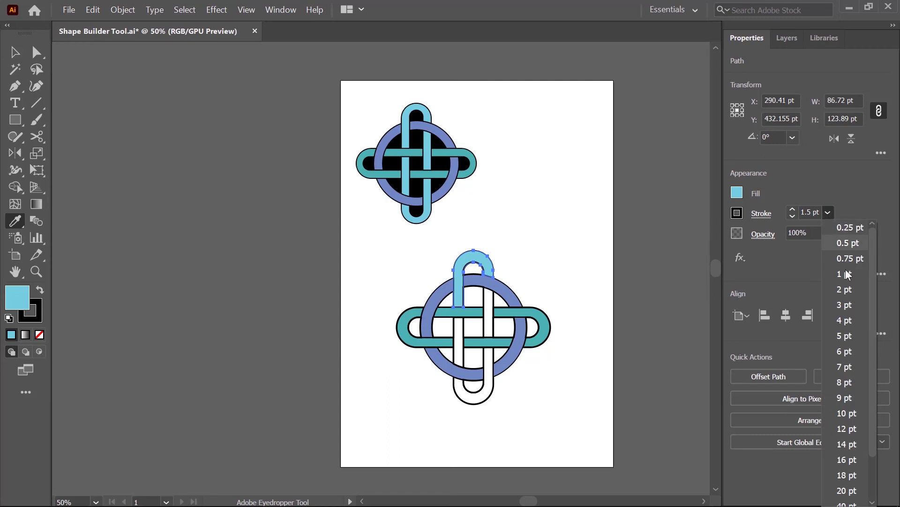
pyautogui.click(847, 305)
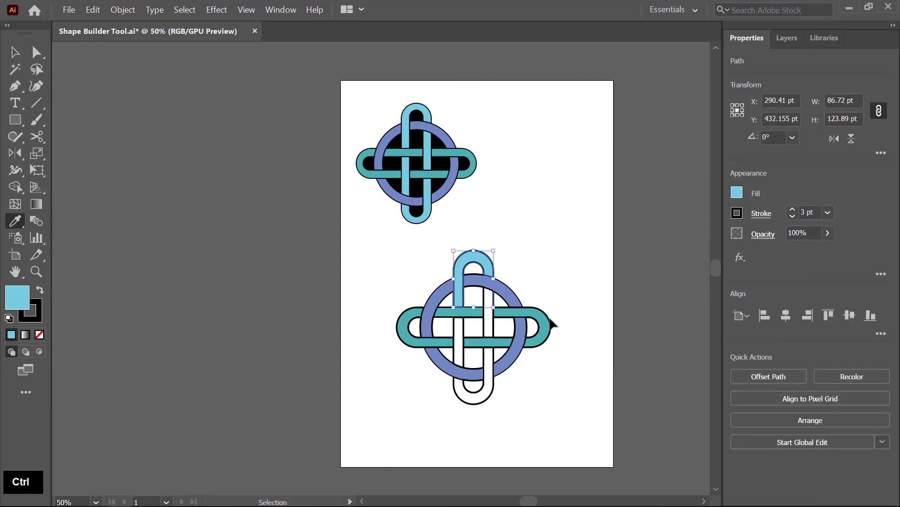
# Fill the small vertical piece, bottom U-shaped loop and remaining vertical piece with light blue.
pyautogui.keyDown('ctrl'); pyautogui.click(489, 315); pyautogui.keyUp('ctrl')
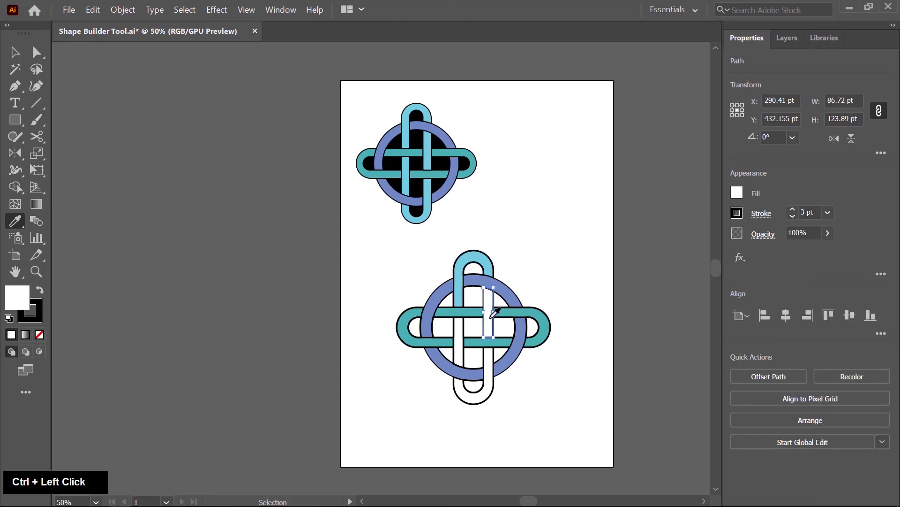
pyautogui.click(474, 256)
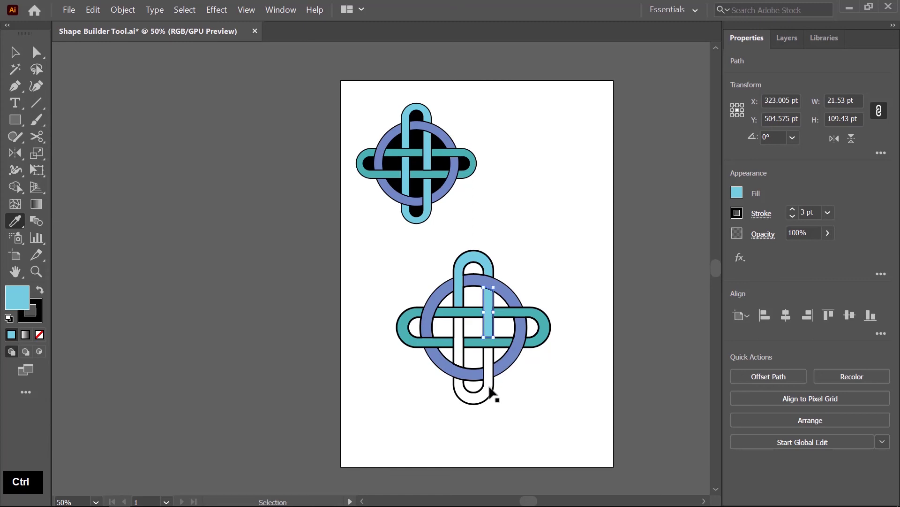
pyautogui.keyDown('ctrl'); pyautogui.click(493, 395); pyautogui.keyUp('ctrl')
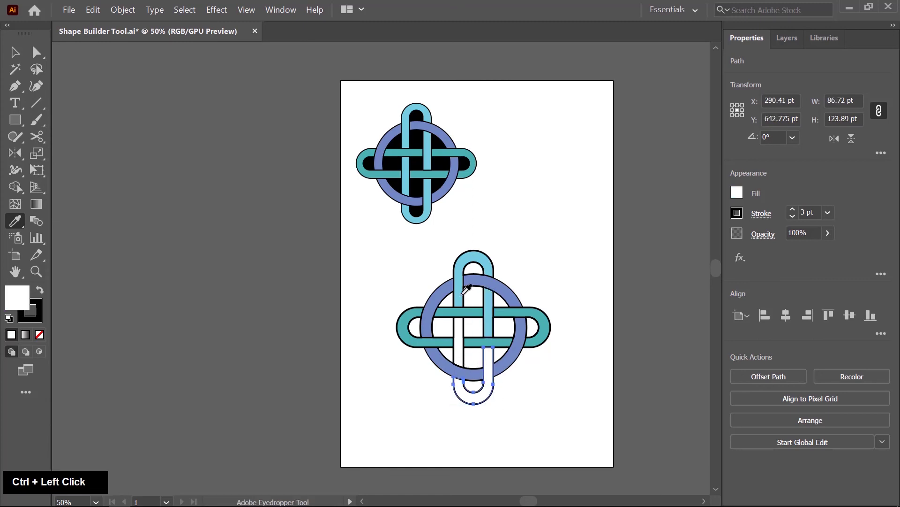
pyautogui.click(465, 293)
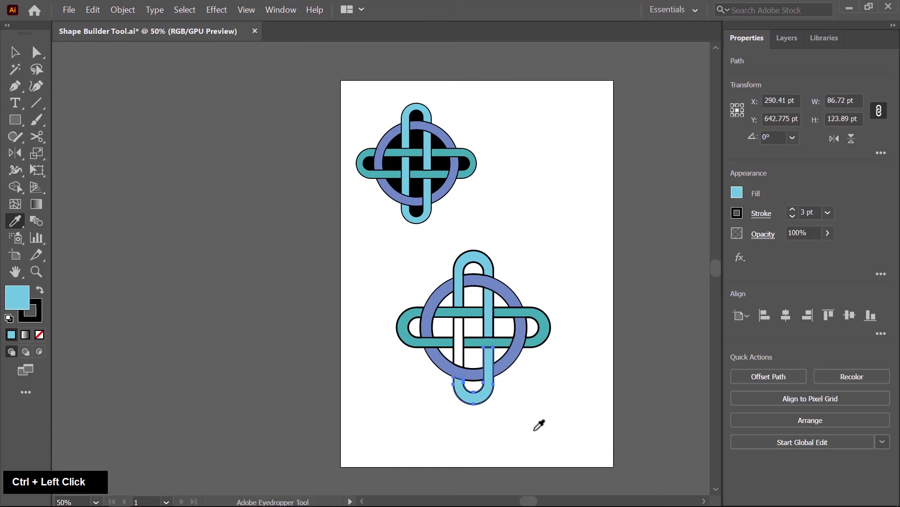
pyautogui.keyDown('ctrl'); pyautogui.click(460, 331); pyautogui.keyUp('ctrl')
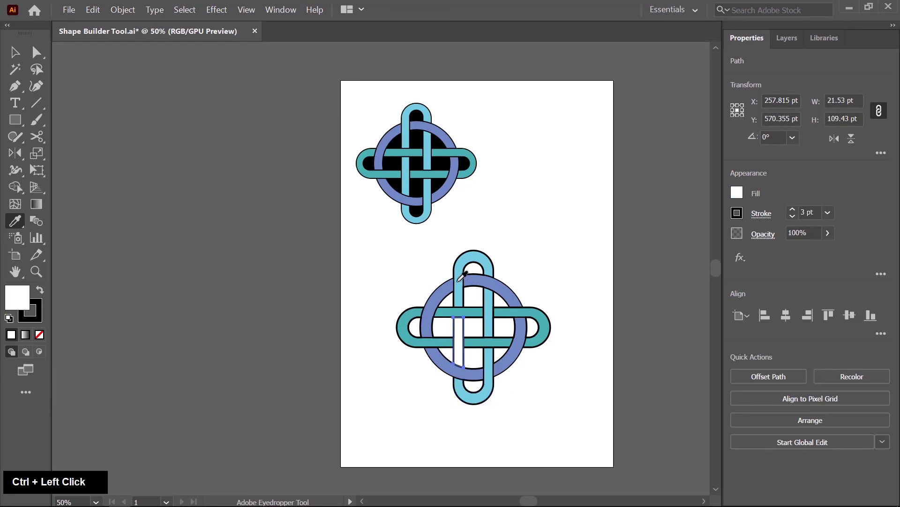
pyautogui.click(459, 279)
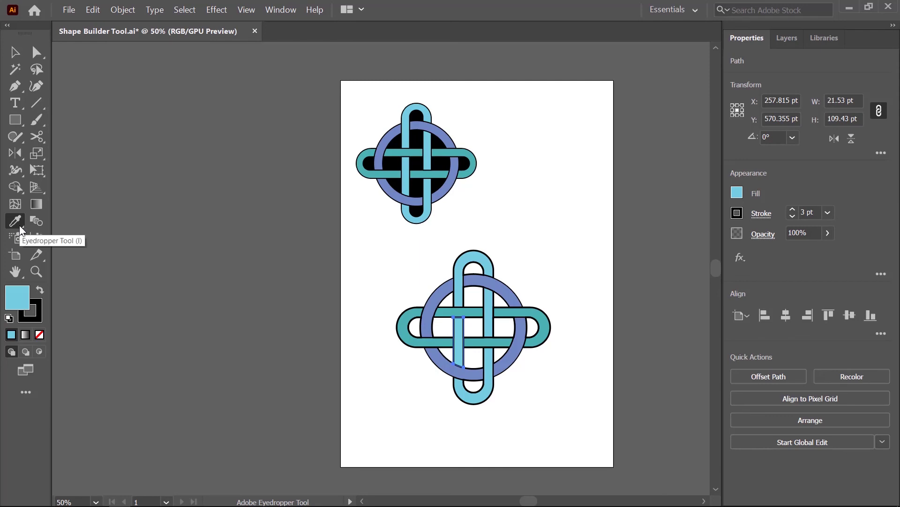
pyautogui.click(15, 56)
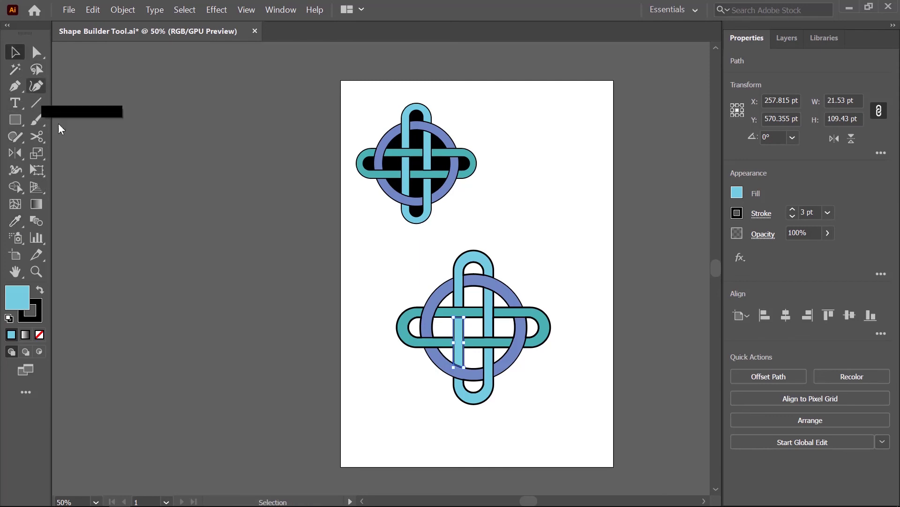
# Select all the white gaps inside the lower knot and fill them with the original's black.
pyautogui.click(401, 393)
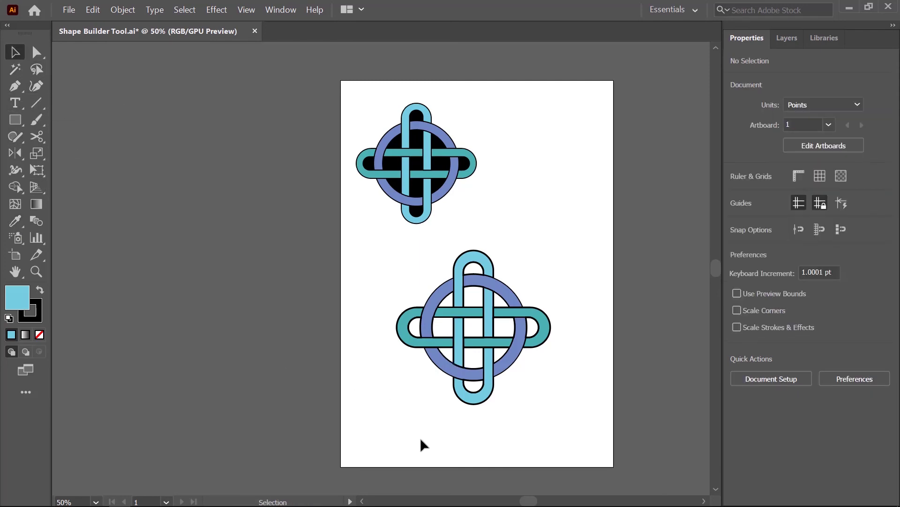
pyautogui.click(453, 326)
pyautogui.click(472, 297)
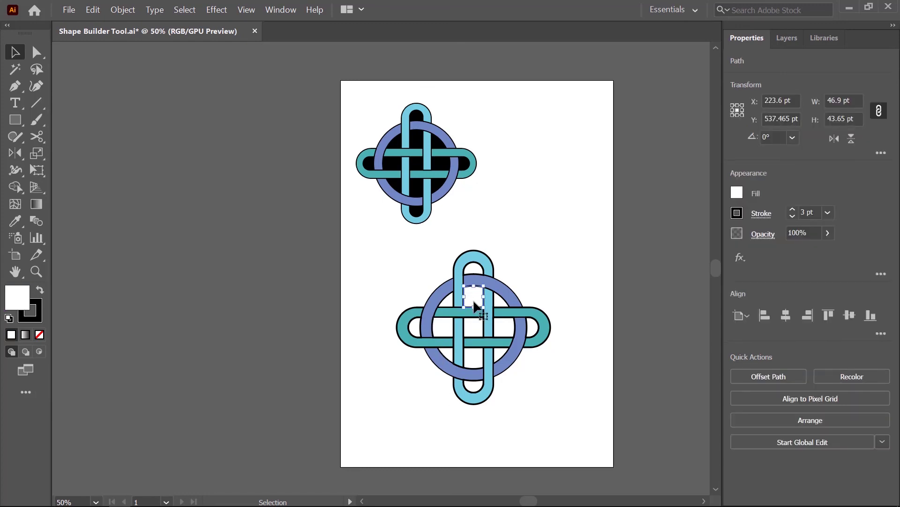
pyautogui.click(474, 330)
pyautogui.click(474, 357)
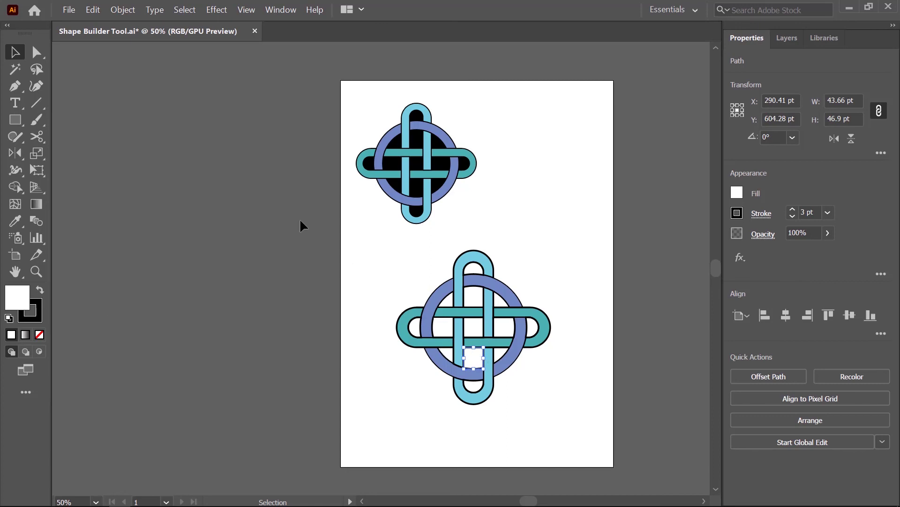
pyautogui.click(16, 70)
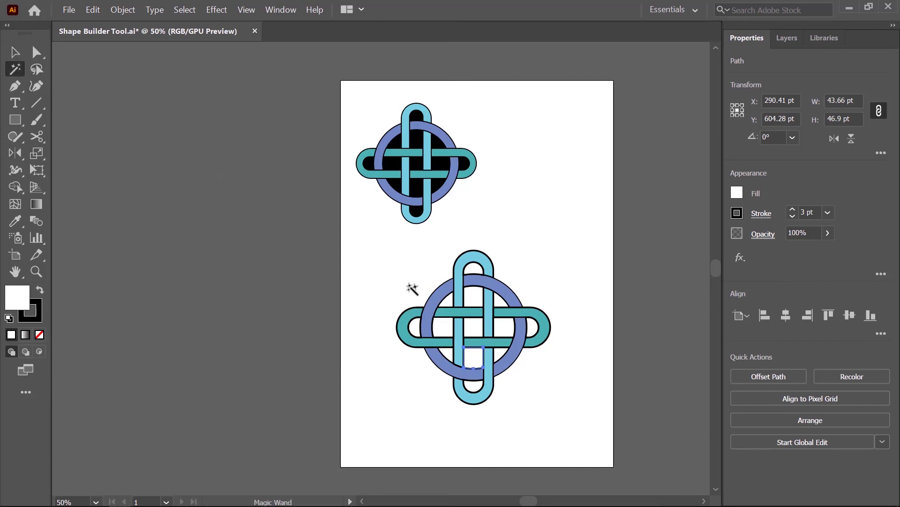
pyautogui.click(445, 327)
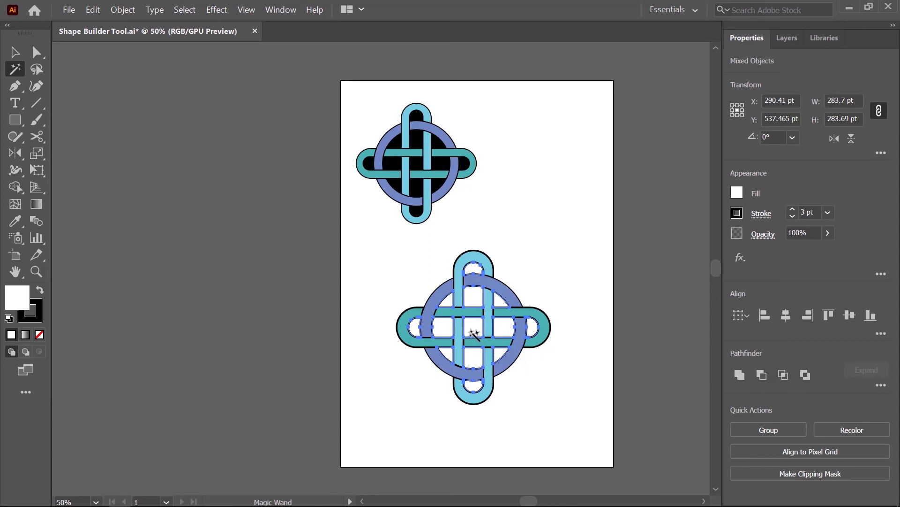
pyautogui.click(15, 221)
pyautogui.click(389, 158)
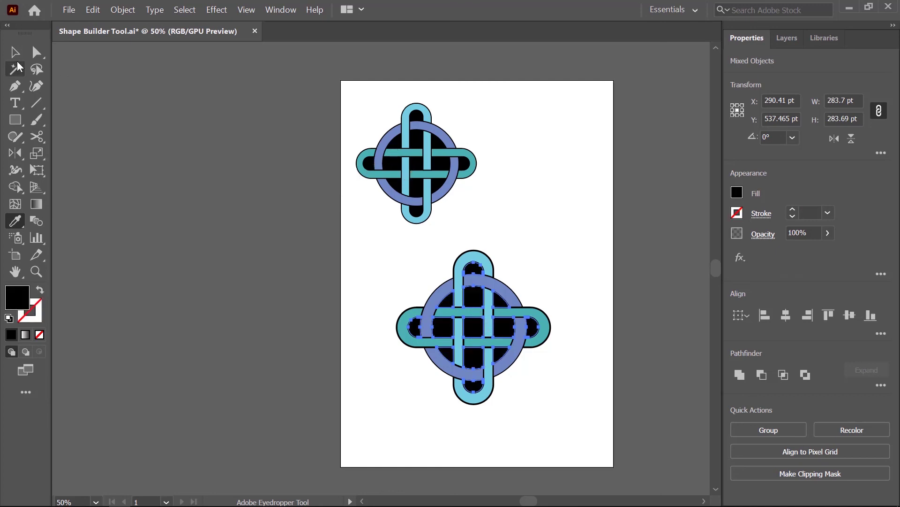
# Select the entire lower knot and give it a 3 pt outline.
pyautogui.click(14, 52)
pyautogui.moveTo(367, 243); pyautogui.dragTo(635, 480)
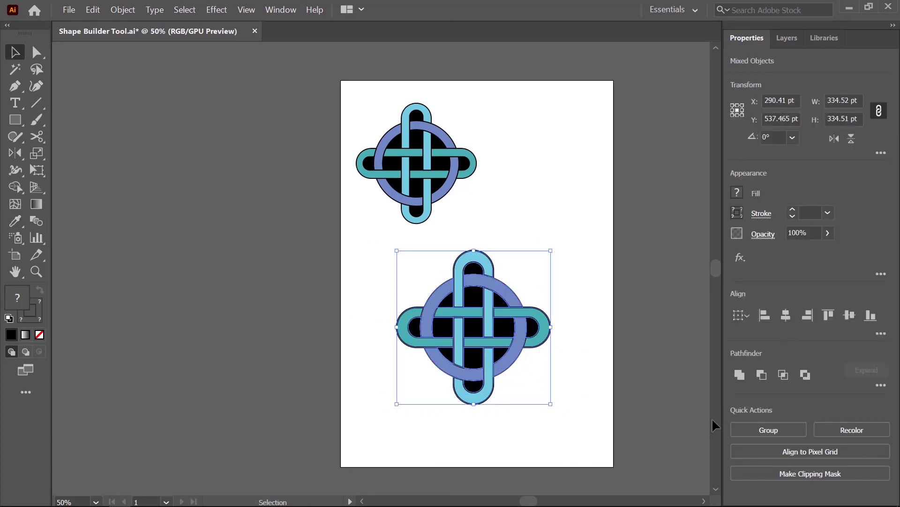
pyautogui.click(828, 213)
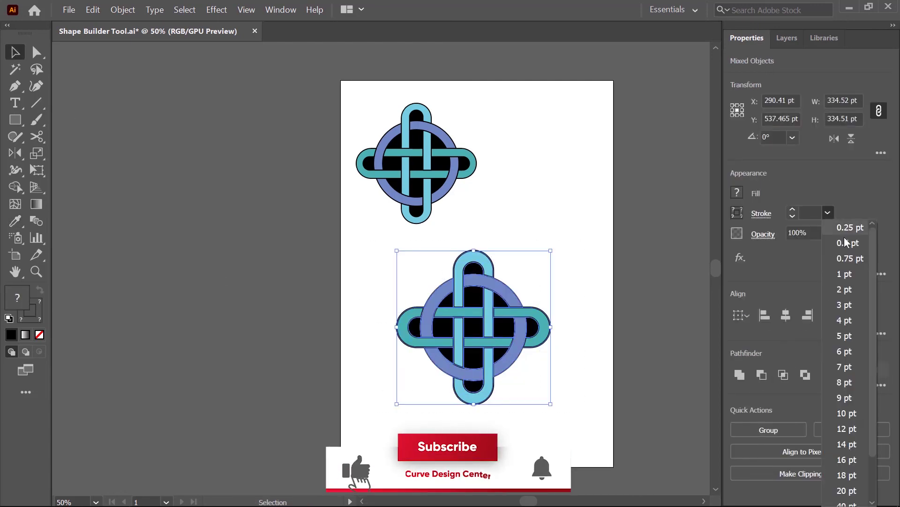
pyautogui.click(849, 306)
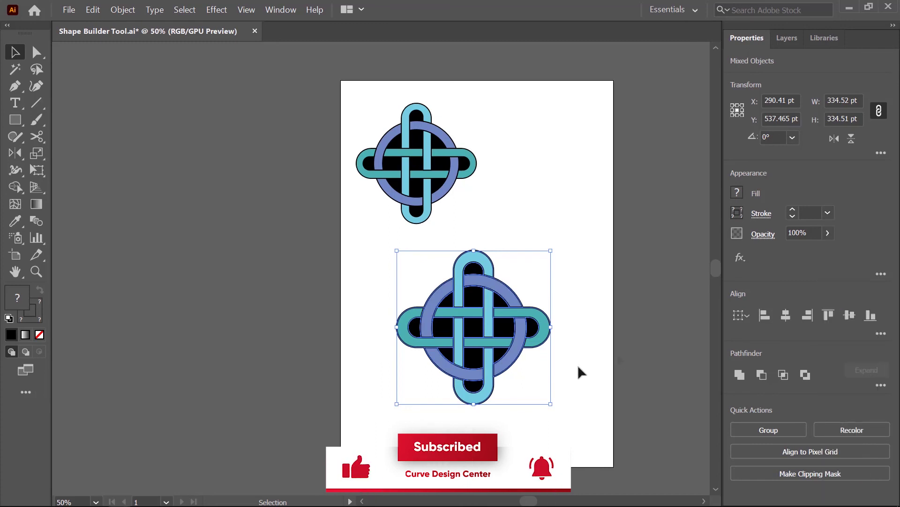